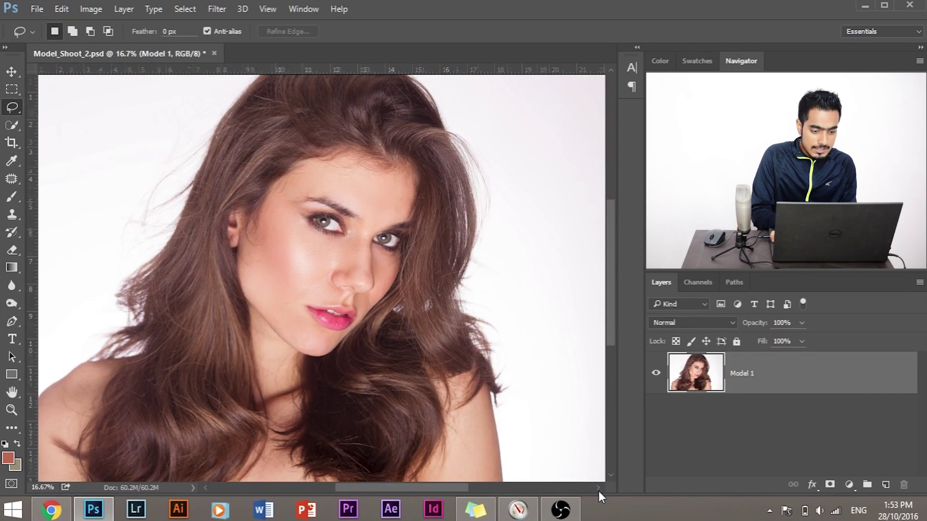
# Zoom and pan so the model's face and shoulders fill the view.
pyautogui.hotkey('ctrl', '+')
pyautogui.hotkey('ctrl', '-')
pyautogui.hotkey('ctrl', '-')
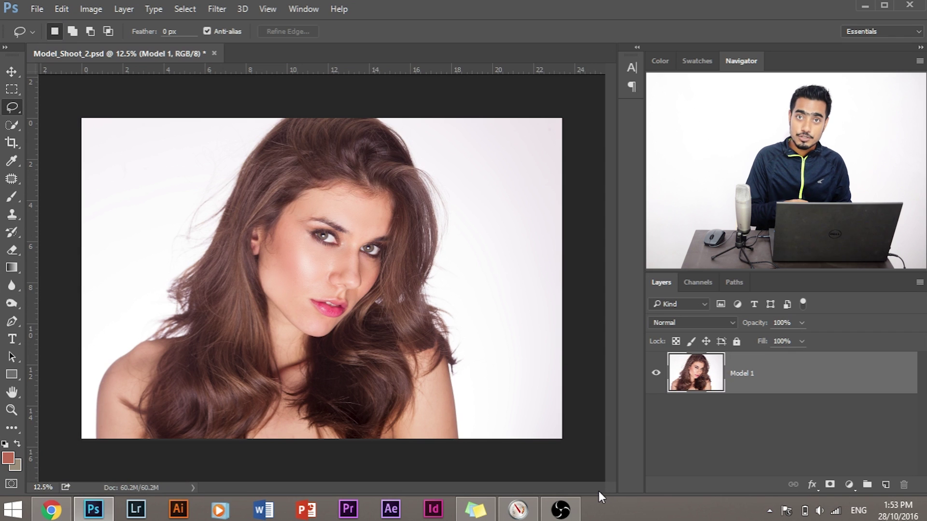
pyautogui.hotkey('ctrl', '+')
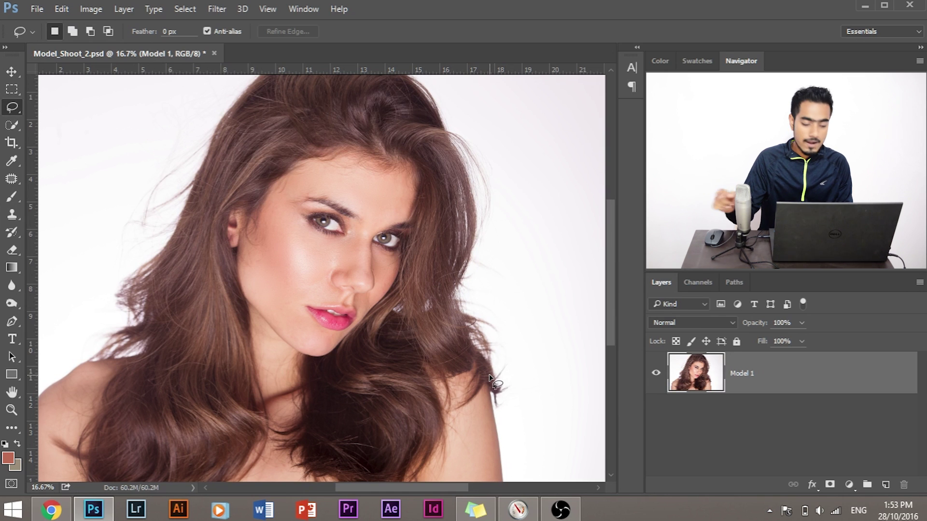
pyautogui.hotkey('ctrl', '+')
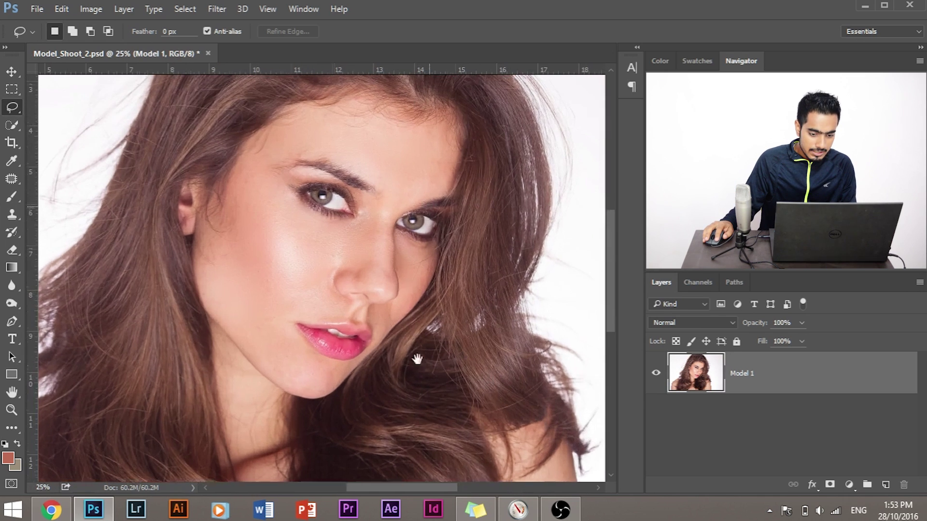
pyautogui.moveTo(459, 154); pyautogui.dragTo(428, 310)
pyautogui.hotkey('ctrl', '-')
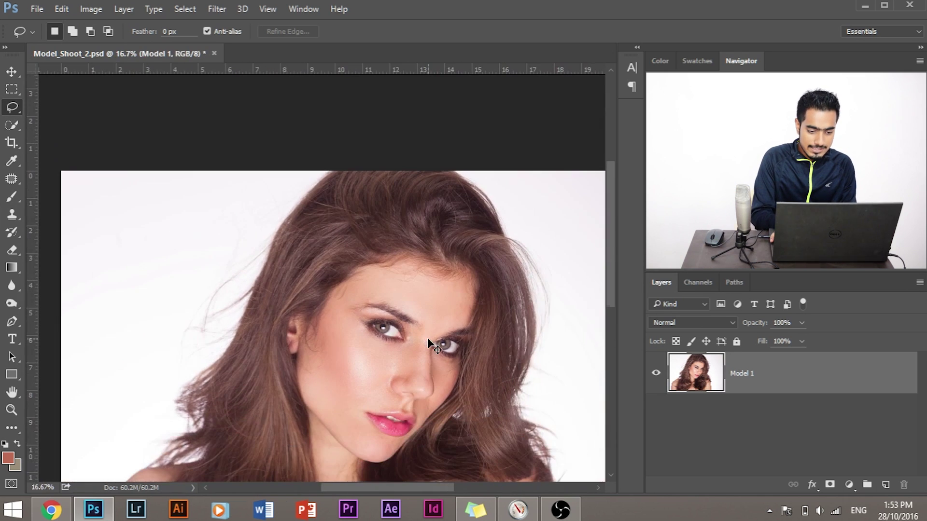
pyautogui.moveTo(429, 342); pyautogui.dragTo(365, 101)
# With the Move tool, zoom to 33.3% on the shoulder hair and duplicate Model 1.
pyautogui.moveTo(305, 245); pyautogui.dragTo(475, 258)
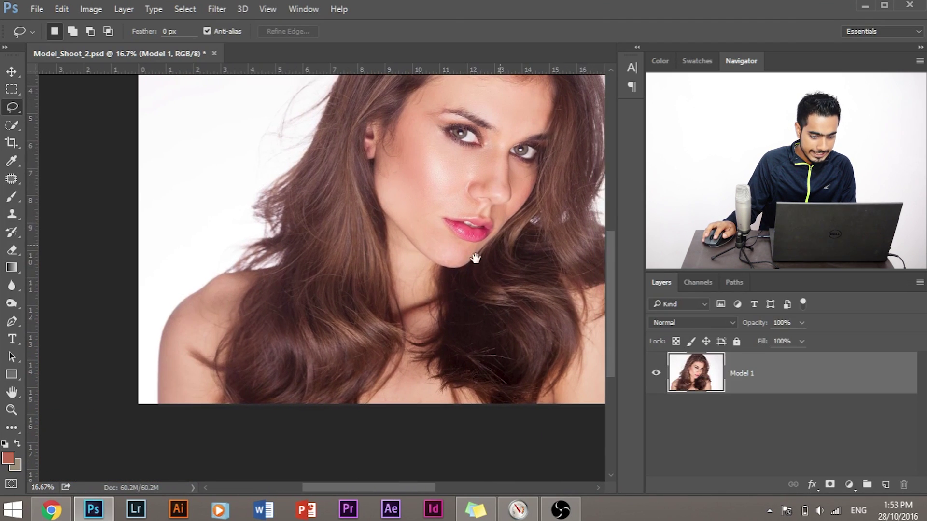
pyautogui.click(12, 70)
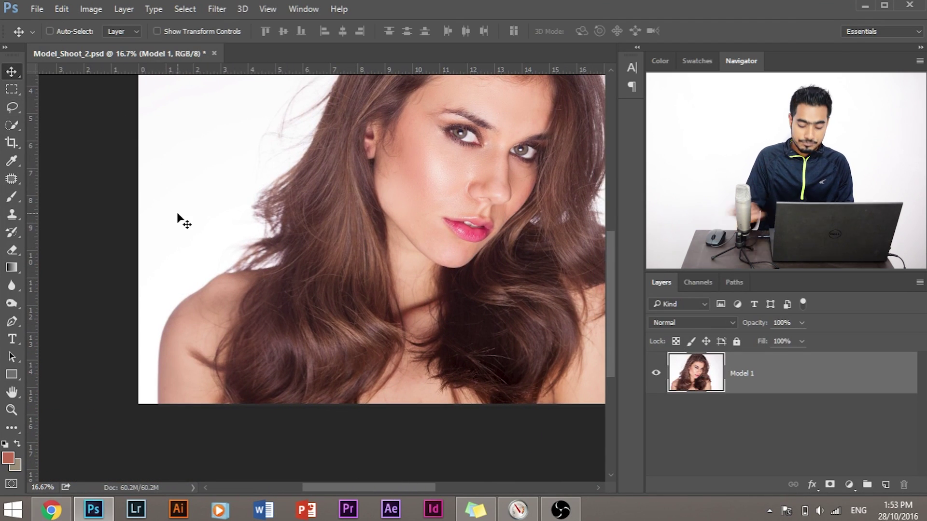
pyautogui.scroll(2, 333, 232)
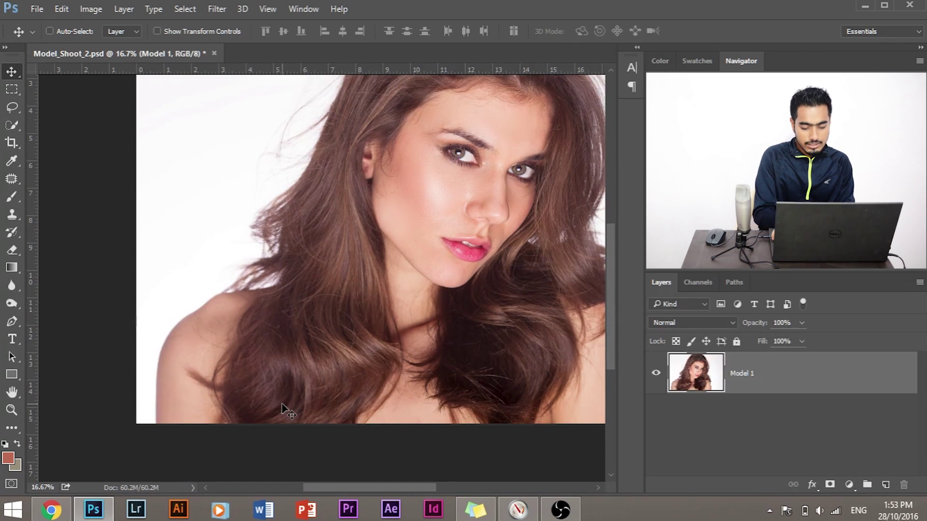
pyautogui.hotkey('ctrl', '+')
pyautogui.hotkey('ctrl', '+')
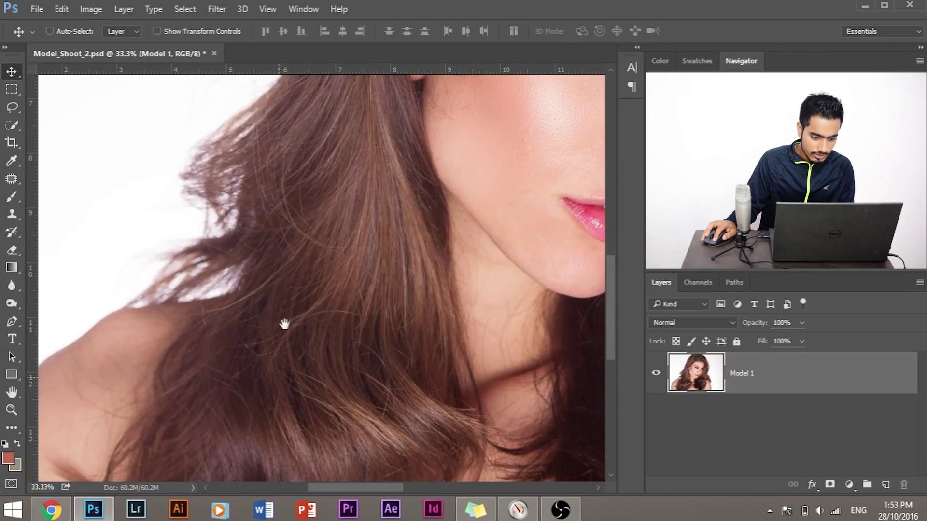
pyautogui.moveTo(284, 324); pyautogui.dragTo(259, 254)
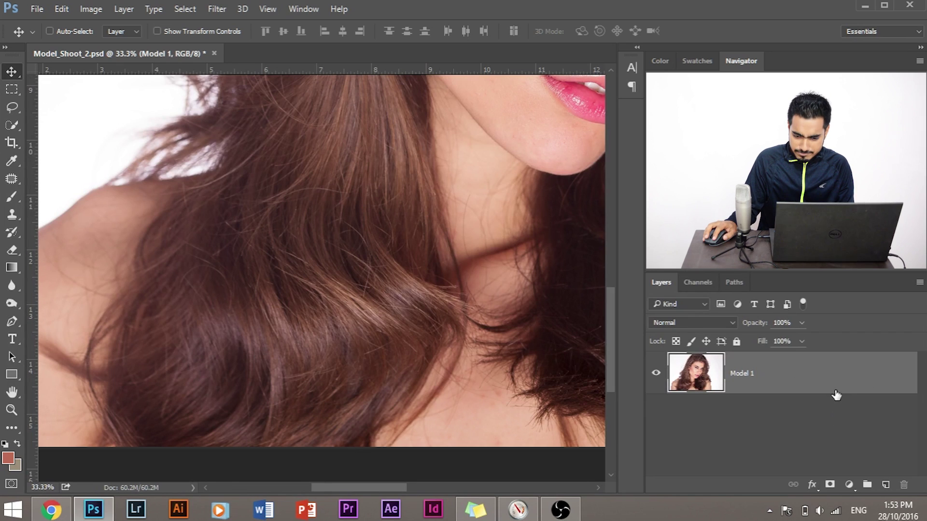
pyautogui.moveTo(836, 395); pyautogui.dragTo(886, 484)
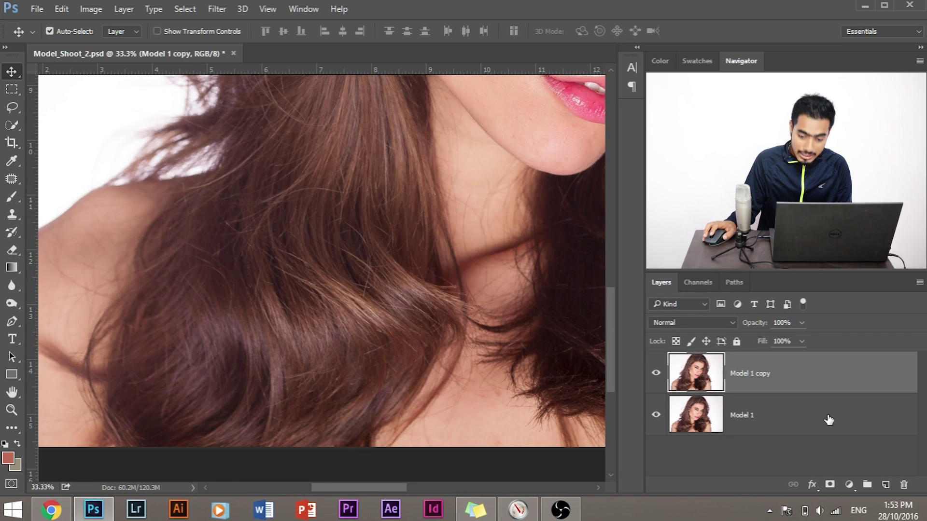
# Redo the Model 1 duplication and rename the copy layer 'Sample'.
pyautogui.hotkey('ctrl', 'z')
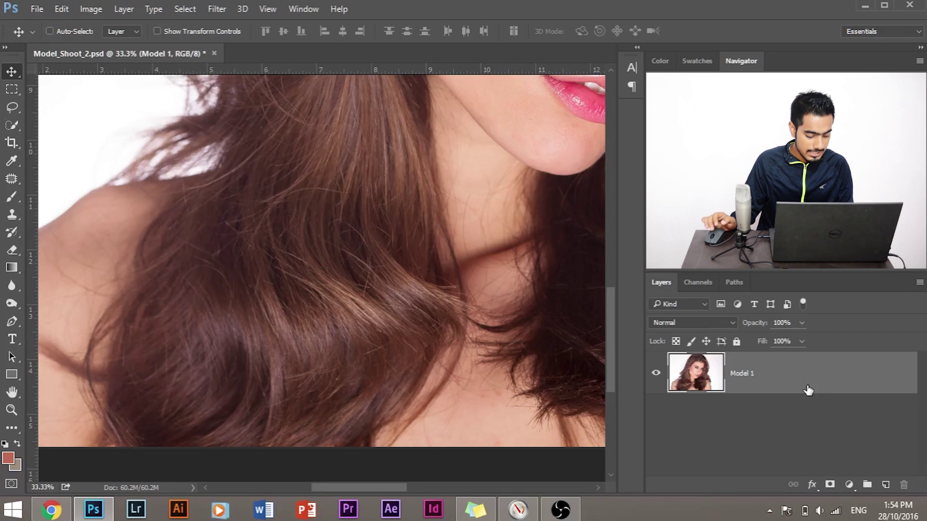
pyautogui.hotkey('ctrl', 'j')
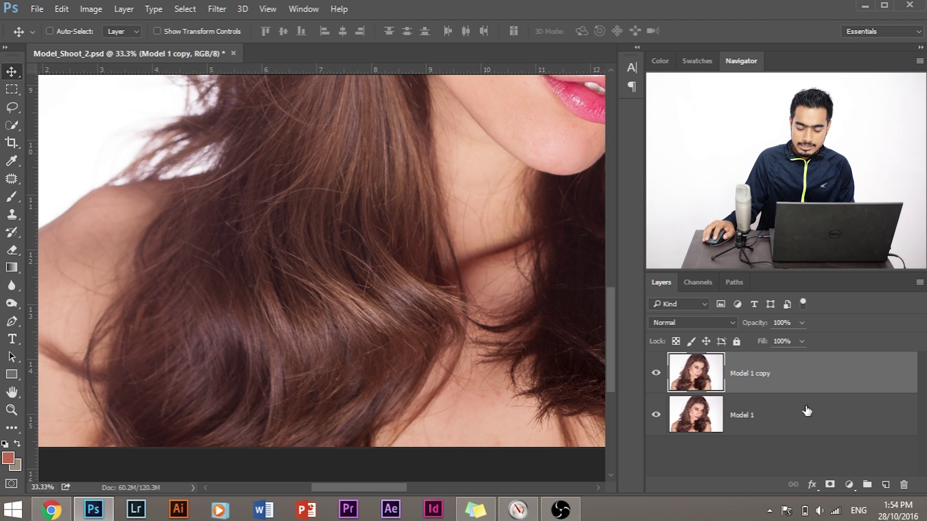
pyautogui.doubleClick(741, 374)
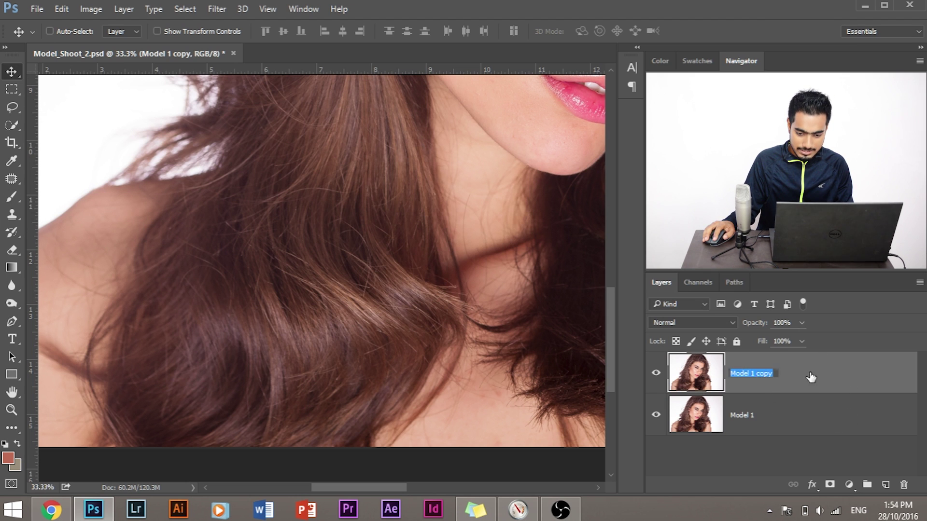
pyautogui.write('Sample')
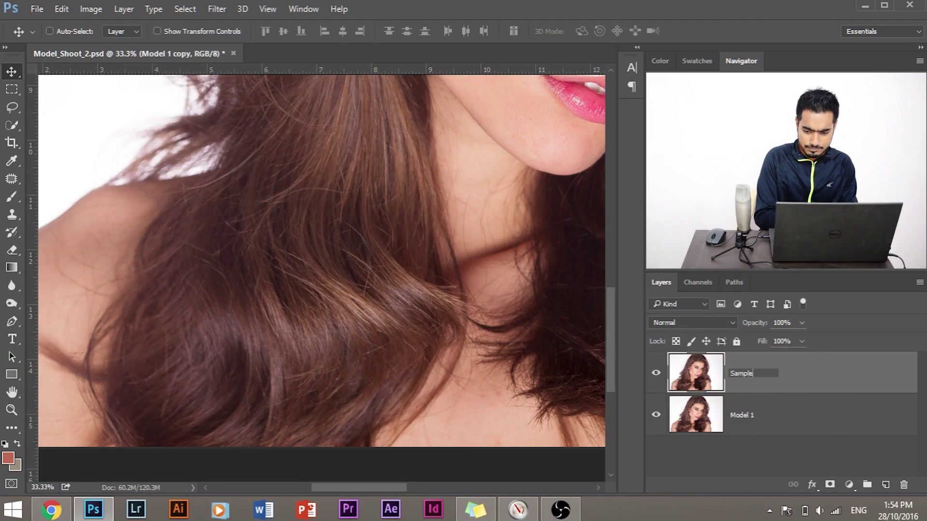
pyautogui.press('Return')
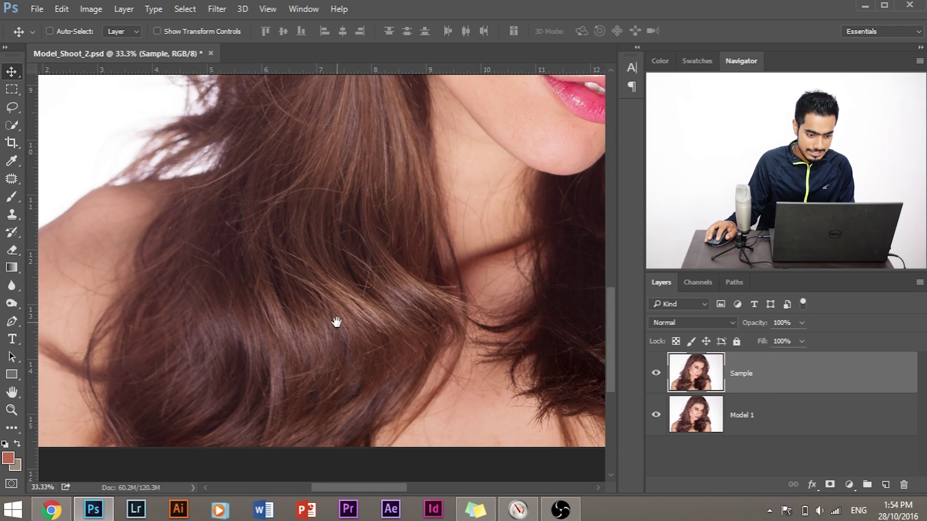
pyautogui.moveTo(335, 321); pyautogui.dragTo(372, 304)
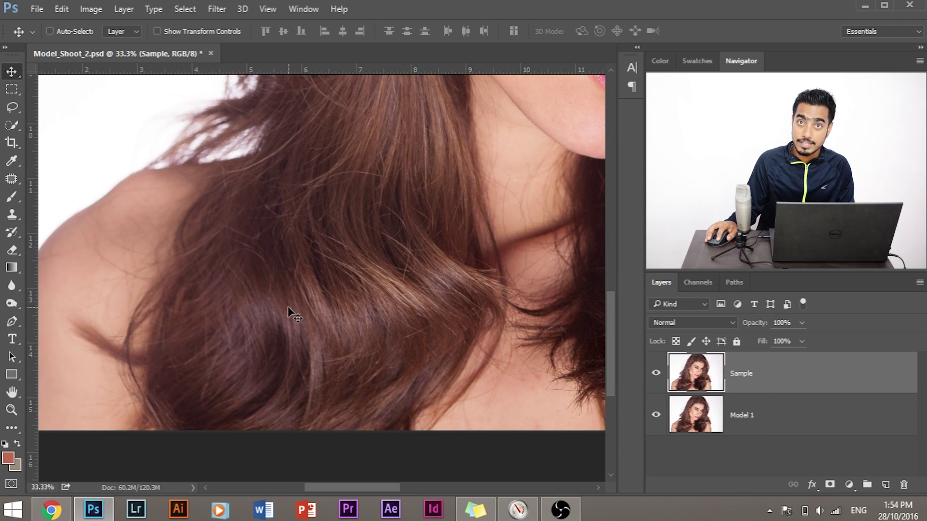
# Lasso a hair section on Sample, fill it via Filter > Blur > Average, and deselect.
pyautogui.moveTo(11, 107); pyautogui.dragTo(49, 108)
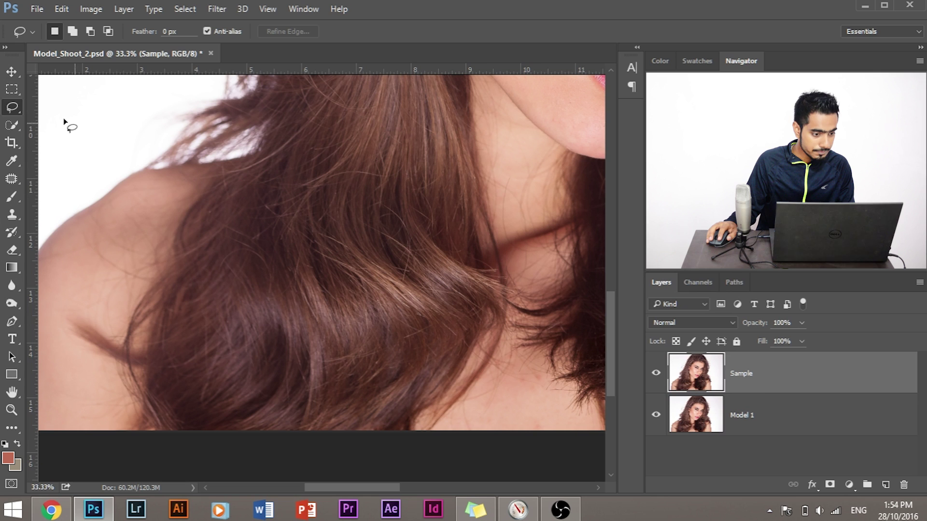
pyautogui.moveTo(401, 253)
pyautogui.mouseDown()
pyautogui.moveTo(452, 247)
pyautogui.moveTo(462, 264)
pyautogui.moveTo(463, 284)
pyautogui.moveTo(413, 321)
pyautogui.moveTo(331, 345)
pyautogui.moveTo(275, 329)
pyautogui.moveTo(263, 315)
pyautogui.moveTo(265, 292)
pyautogui.moveTo(352, 278)
pyautogui.moveTo(432, 249)
pyautogui.mouseUp()
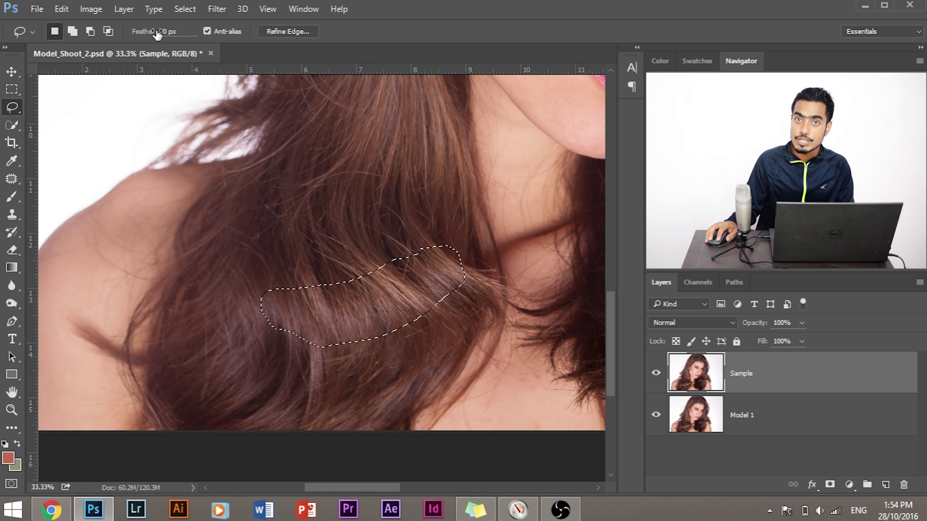
pyautogui.click(220, 9)
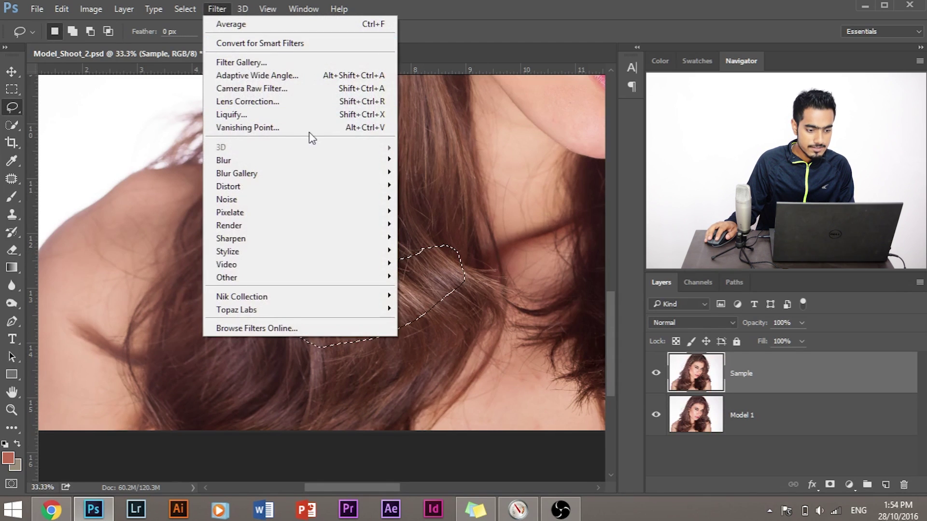
pyautogui.moveTo(337, 160)
pyautogui.click(423, 160)
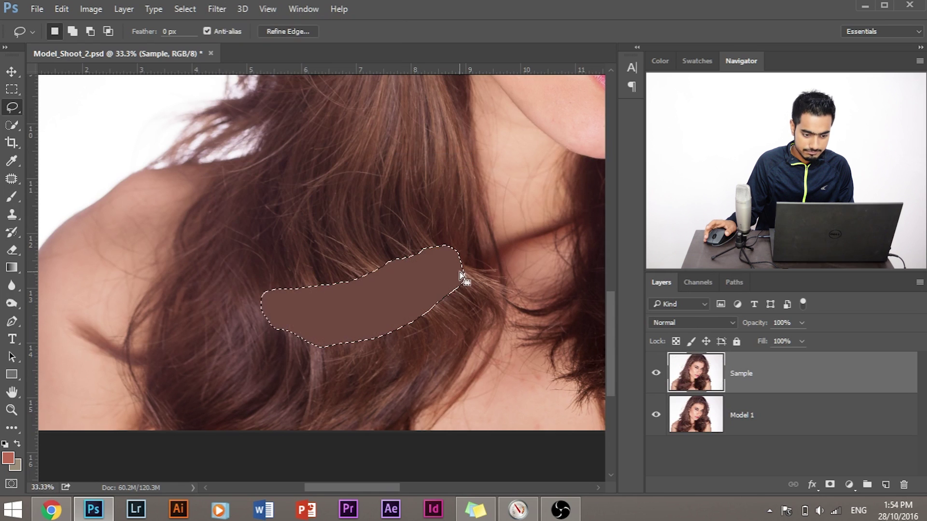
pyautogui.hotkey('ctrl', 'd')
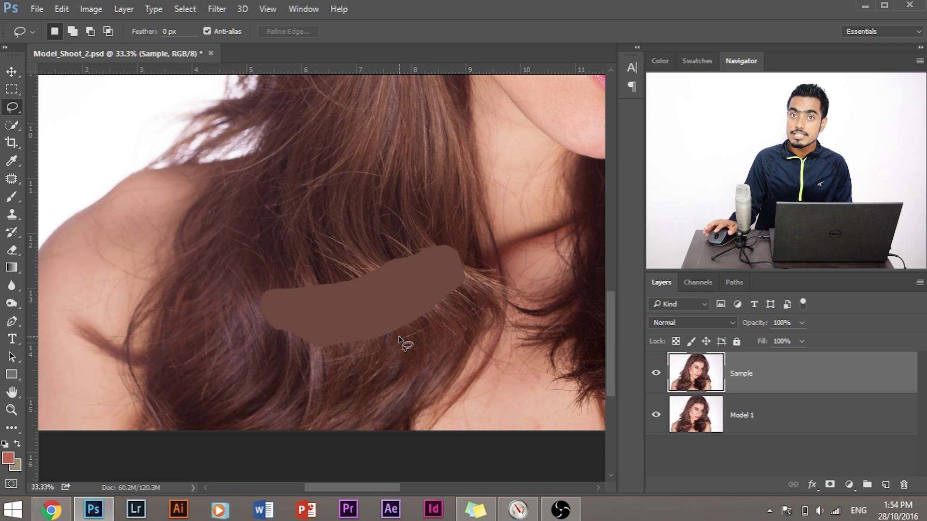
pyautogui.click(8, 458)
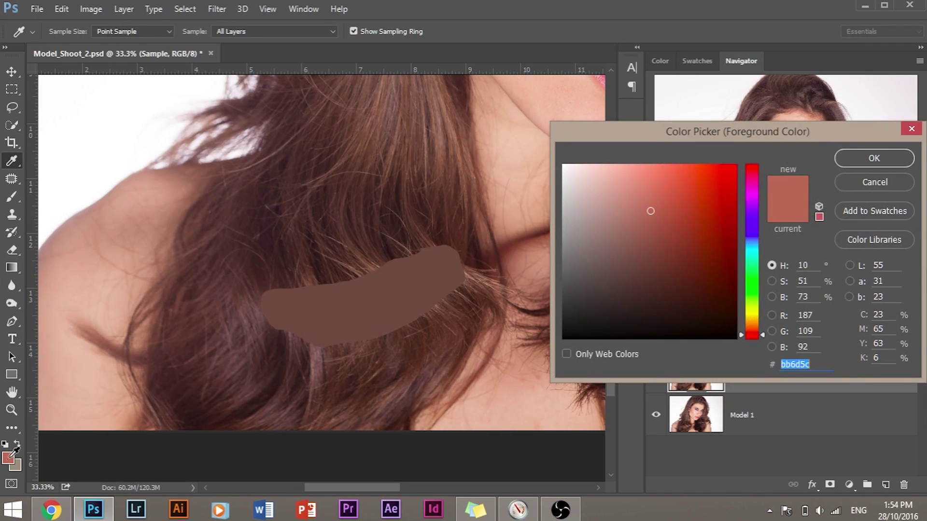
# Sample the averaged patch and set the foreground to lighter reddish brown #b66c5d.
pyautogui.click(372, 300)
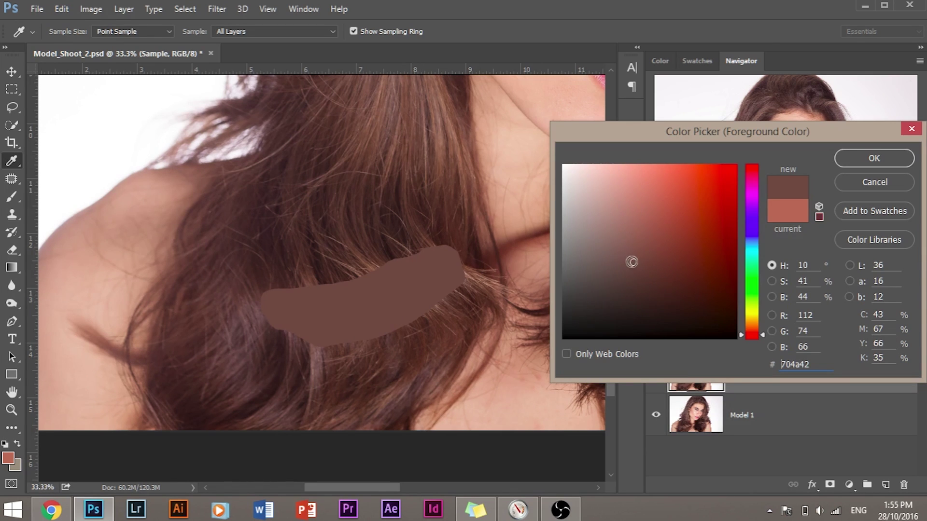
pyautogui.click(632, 216)
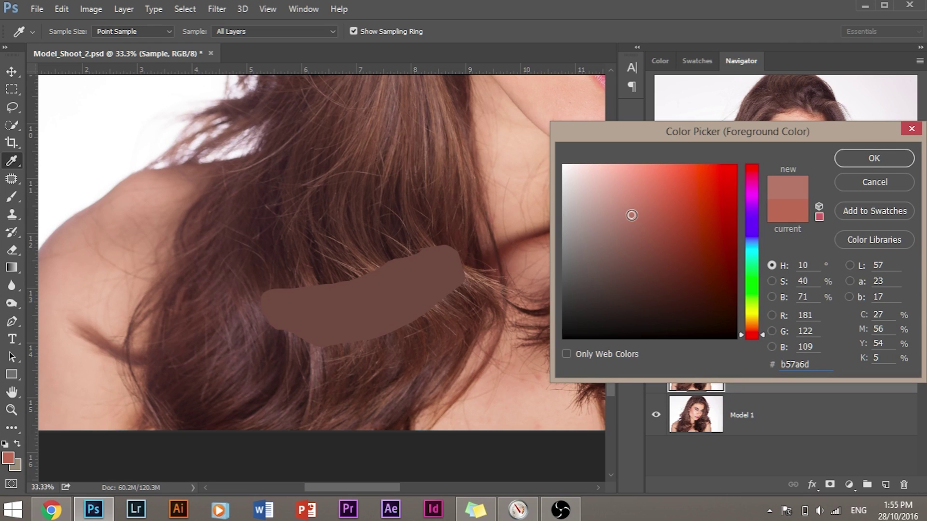
pyautogui.click(649, 214)
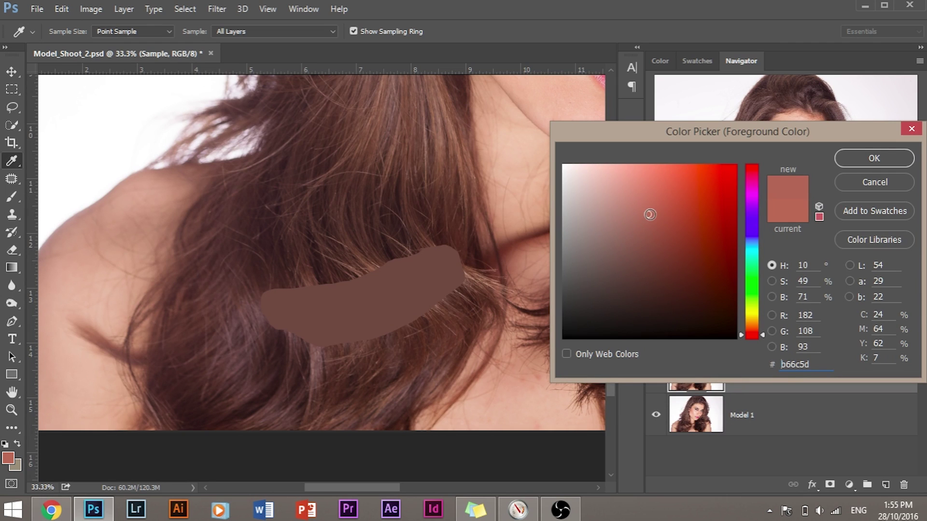
pyautogui.click(872, 158)
pyautogui.press('l')
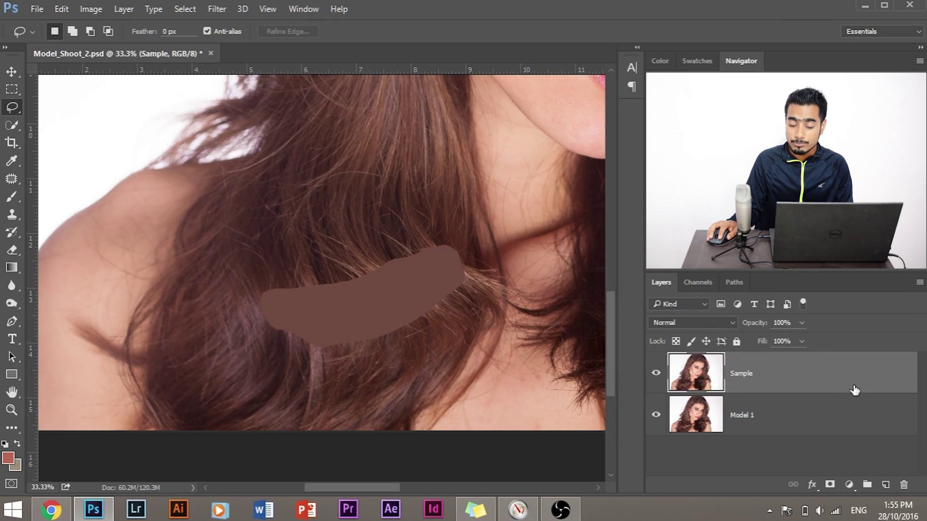
# Delete the Sample layer and set the Brush to about 594 px with 50% flow.
pyautogui.moveTo(836, 381); pyautogui.dragTo(903, 485)
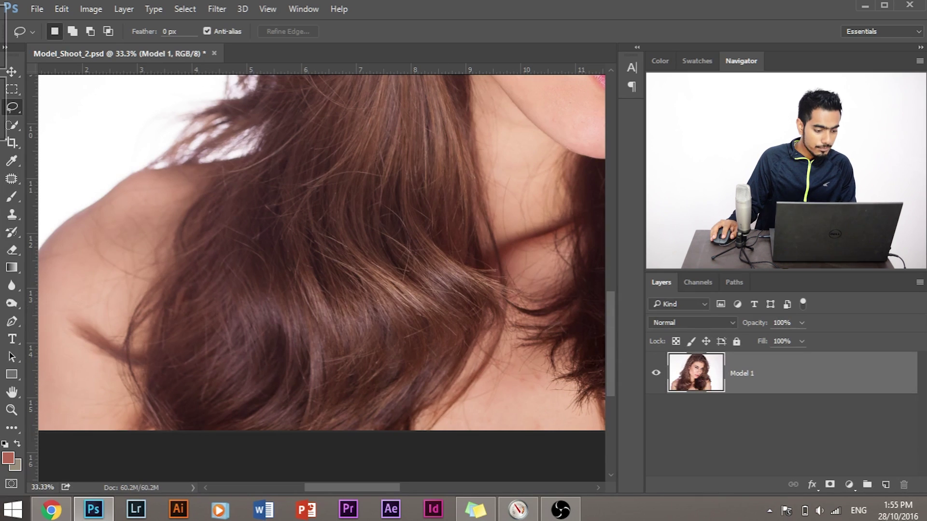
pyautogui.click(13, 197)
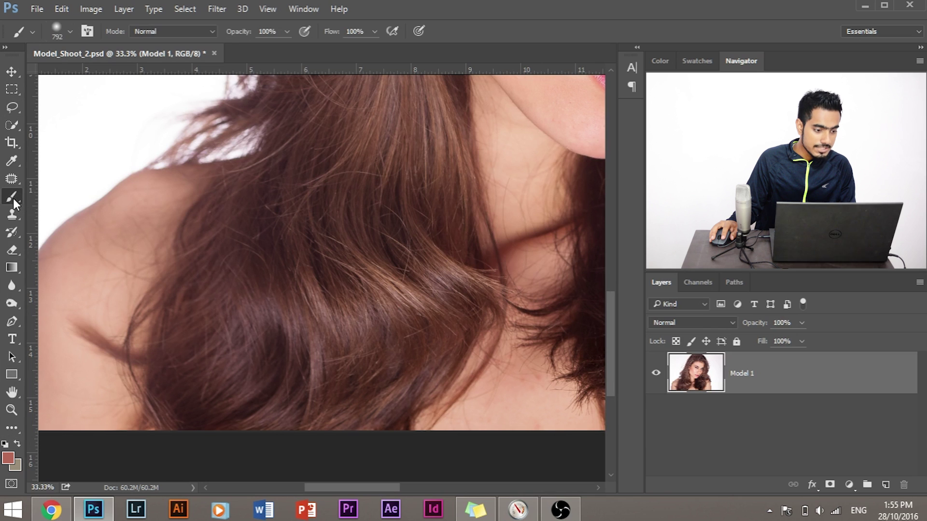
pyautogui.moveTo(401, 295); pyautogui.dragTo(398, 297)
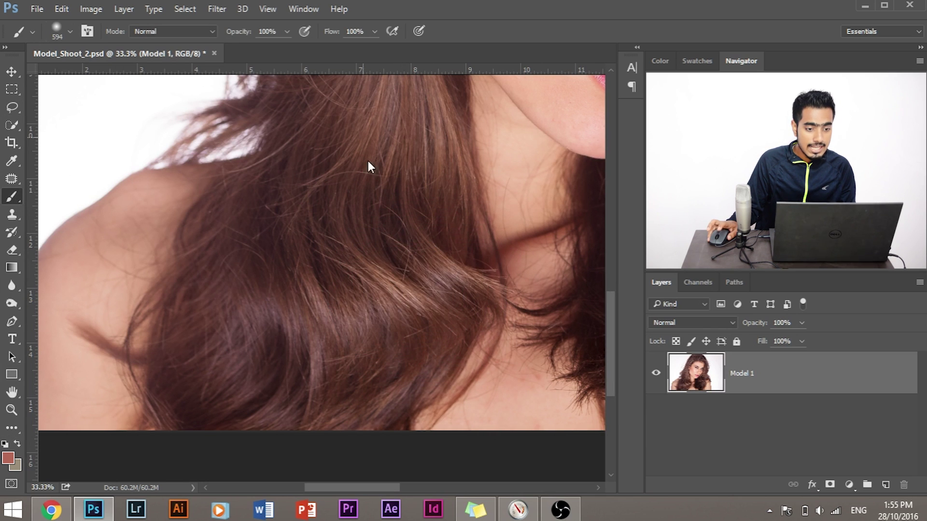
pyautogui.click(359, 32)
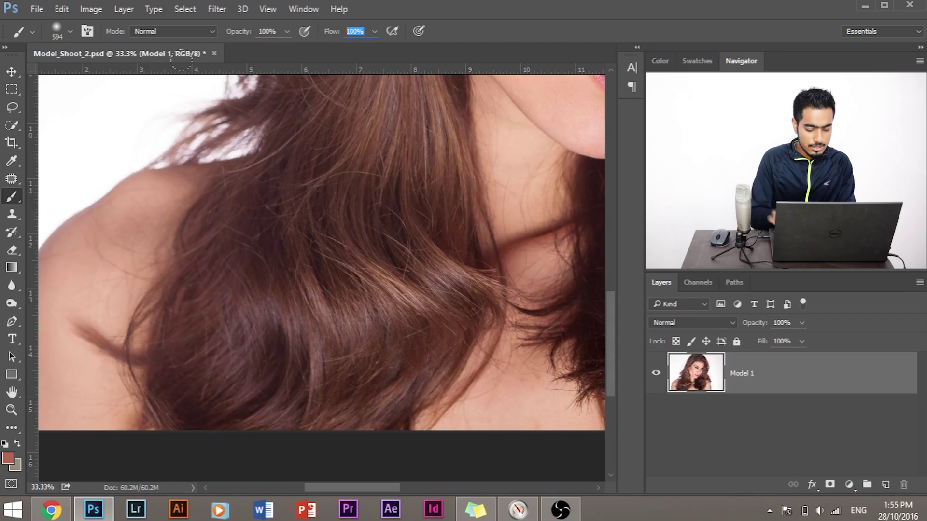
pyautogui.write('50')
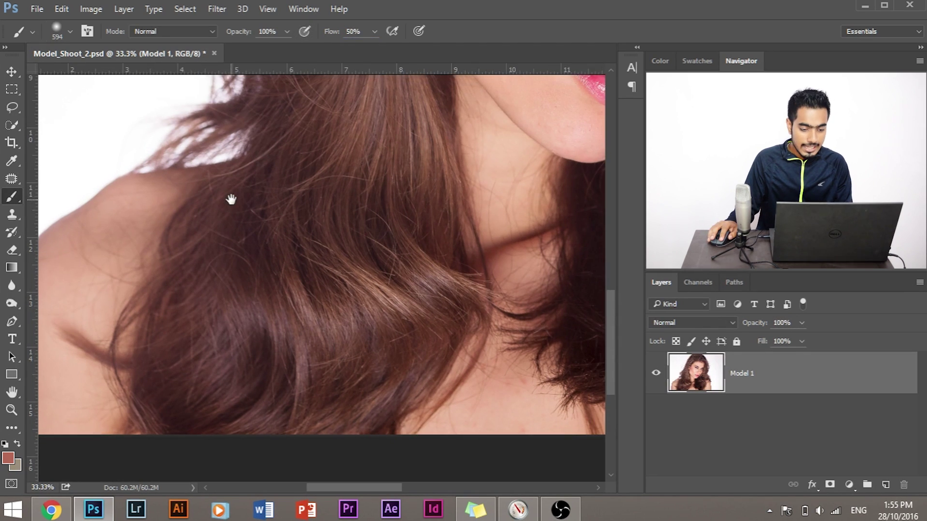
pyautogui.hotkey('ctrl', '-')
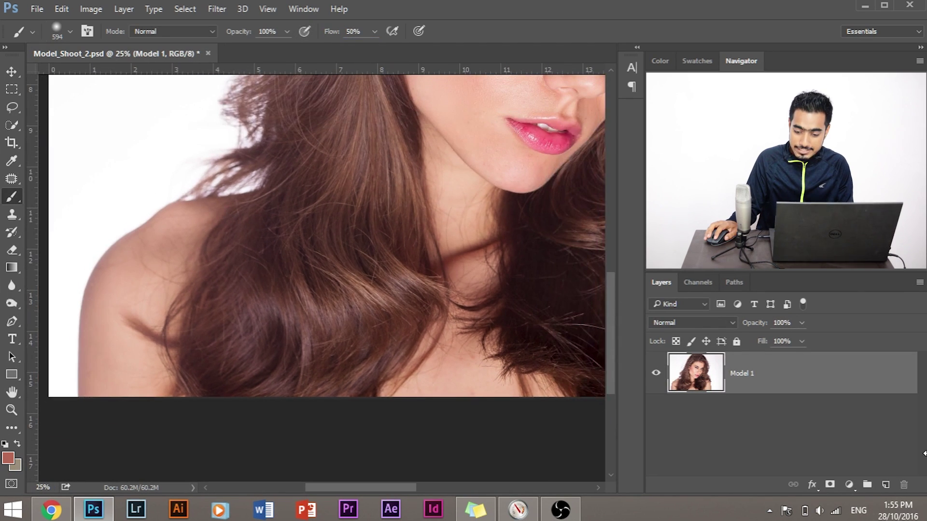
# Add a new Layer 1 and paint reddish brown over the lower-left and left-centre hair.
pyautogui.click(887, 484)
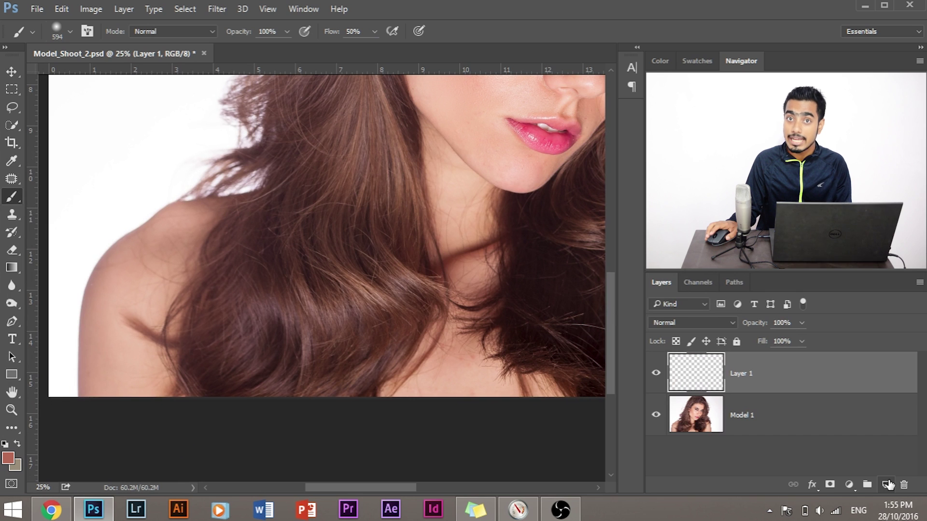
pyautogui.moveTo(350, 248)
pyautogui.mouseDown()
pyautogui.moveTo(275, 337)
pyautogui.moveTo(239, 338)
pyautogui.mouseUp()
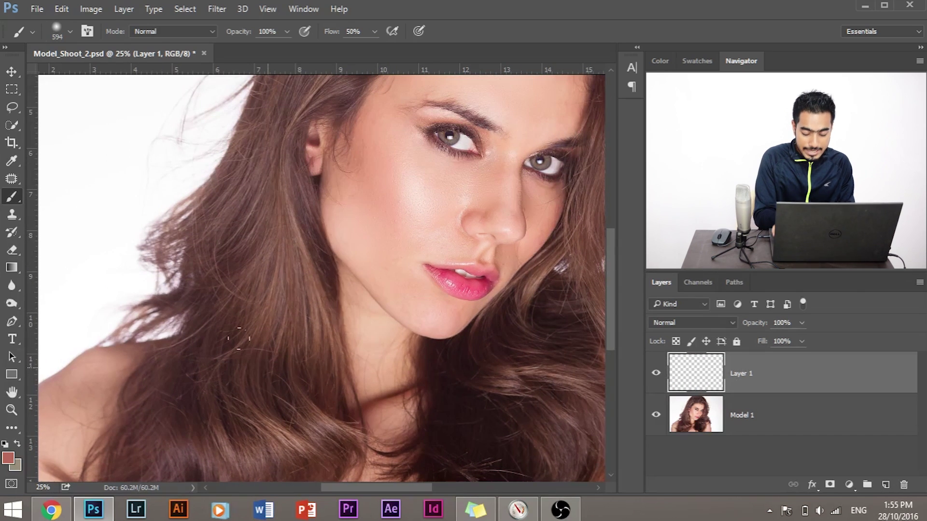
pyautogui.hotkey('ctrl', '-')
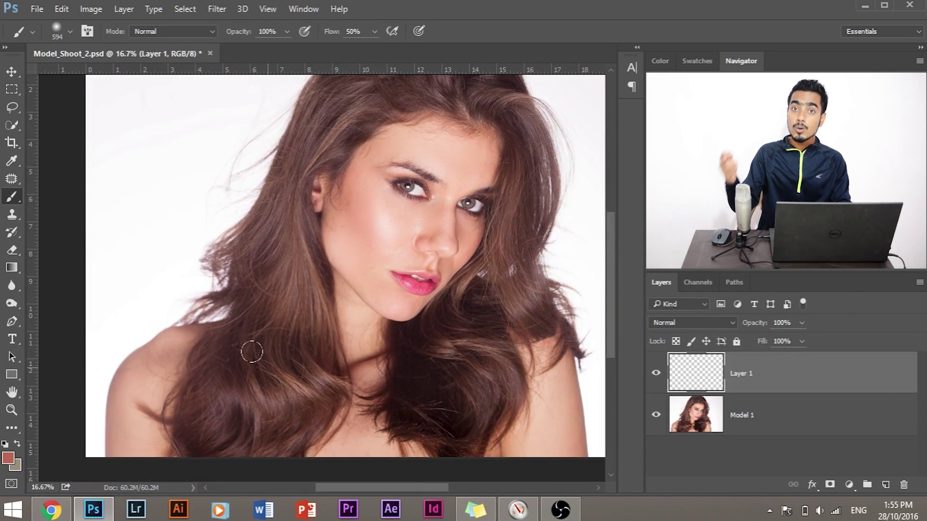
pyautogui.hotkey('ctrl', '+')
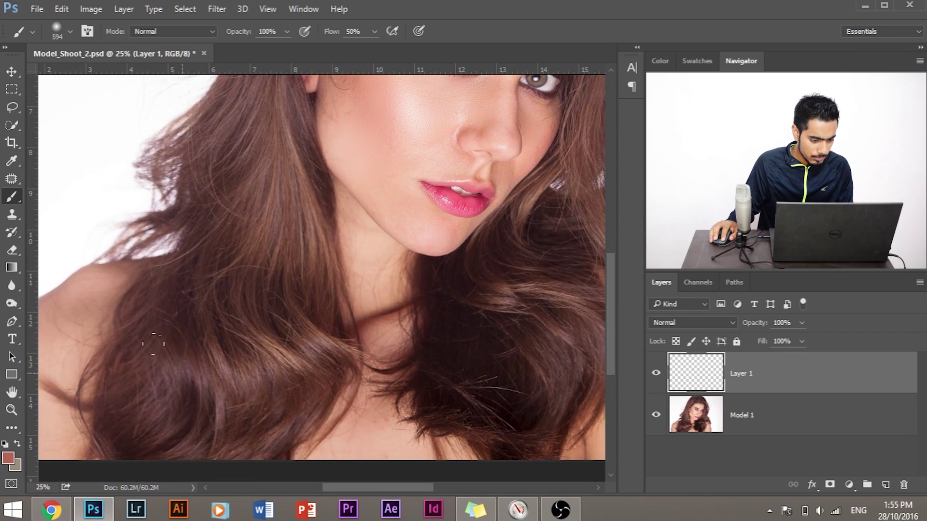
pyautogui.moveTo(153, 344)
pyautogui.mouseDown()
pyautogui.moveTo(219, 346)
pyautogui.moveTo(289, 317)
pyautogui.moveTo(289, 330)
pyautogui.moveTo(210, 350)
pyautogui.moveTo(133, 335)
pyautogui.moveTo(193, 333)
pyautogui.mouseUp()
pyautogui.moveTo(258, 176); pyautogui.dragTo(261, 273)
pyautogui.moveTo(263, 242)
pyautogui.mouseDown()
pyautogui.moveTo(280, 357)
pyautogui.moveTo(227, 251)
pyautogui.mouseUp()
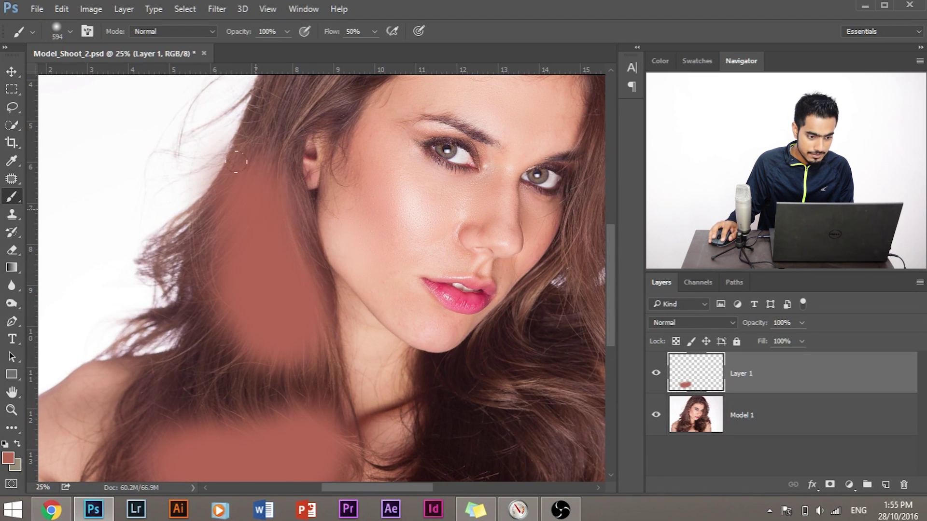
# Paint over the hair at the top of the head and down the right side.
pyautogui.moveTo(306, 151); pyautogui.dragTo(227, 368)
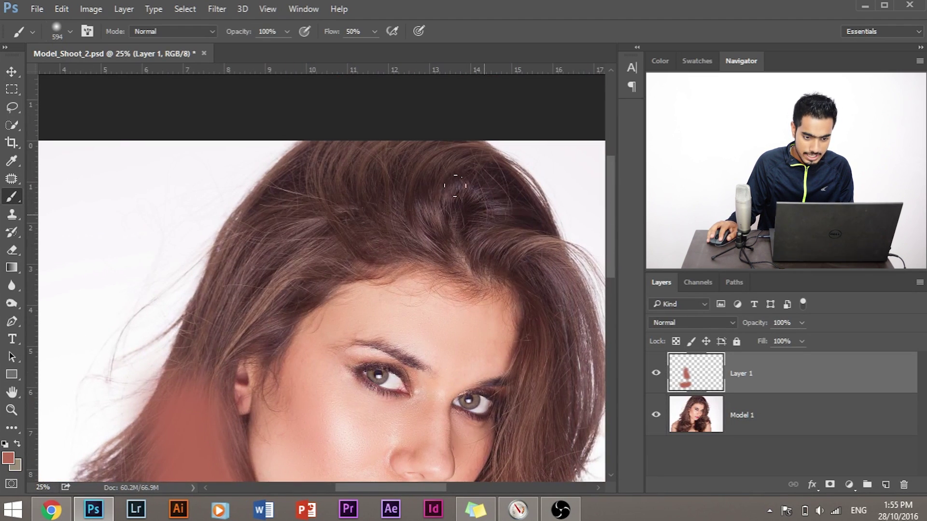
pyautogui.moveTo(455, 186)
pyautogui.mouseDown()
pyautogui.moveTo(399, 155)
pyautogui.moveTo(438, 170)
pyautogui.moveTo(403, 171)
pyautogui.moveTo(450, 224)
pyautogui.moveTo(403, 199)
pyautogui.moveTo(421, 219)
pyautogui.mouseUp()
pyautogui.keyDown('alt'); pyautogui.rightClick(444, 221); pyautogui.keyUp('alt')
pyautogui.moveTo(331, 203)
pyautogui.mouseDown()
pyautogui.moveTo(319, 222)
pyautogui.moveTo(299, 227)
pyautogui.moveTo(227, 347)
pyautogui.mouseUp()
pyautogui.moveTo(493, 358); pyautogui.dragTo(343, 221)
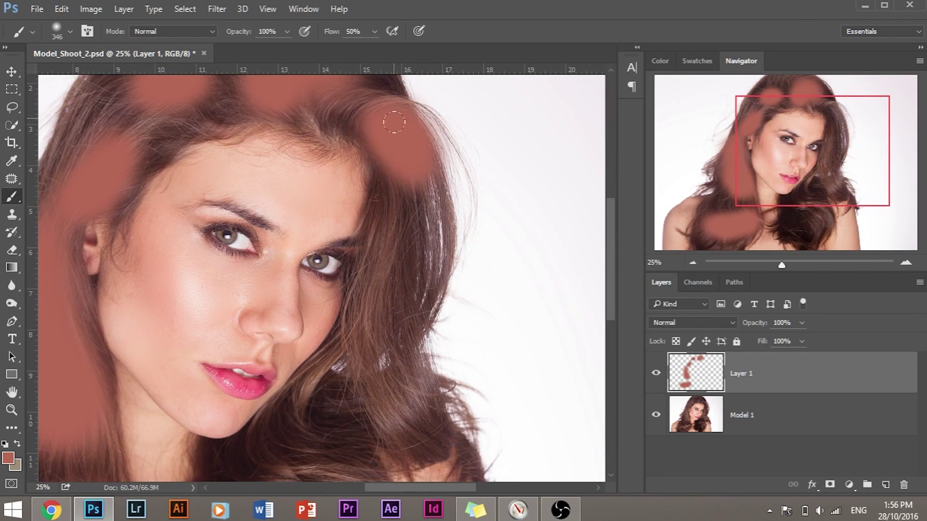
# Paint the hair near the shoulder and below the lips, filling dark gaps along the strands.
pyautogui.moveTo(396, 144); pyautogui.dragTo(425, 218)
pyautogui.moveTo(411, 266); pyautogui.dragTo(401, 121)
pyautogui.moveTo(386, 241); pyautogui.dragTo(409, 163)
pyautogui.moveTo(310, 263)
pyautogui.mouseDown()
pyautogui.moveTo(338, 256)
pyautogui.moveTo(302, 241)
pyautogui.moveTo(309, 244)
pyautogui.mouseUp()
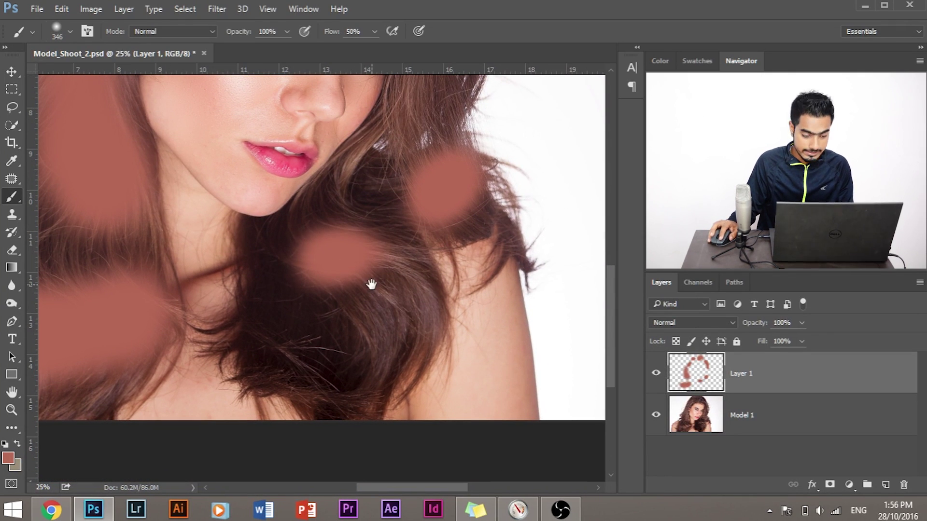
pyautogui.moveTo(370, 284); pyautogui.dragTo(328, 232)
pyautogui.moveTo(323, 194); pyautogui.dragTo(369, 256)
pyautogui.moveTo(298, 242)
pyautogui.mouseDown()
pyautogui.moveTo(371, 255)
pyautogui.moveTo(366, 293)
pyautogui.moveTo(366, 264)
pyautogui.moveTo(381, 309)
pyautogui.mouseUp()
pyautogui.moveTo(333, 243); pyautogui.dragTo(347, 238)
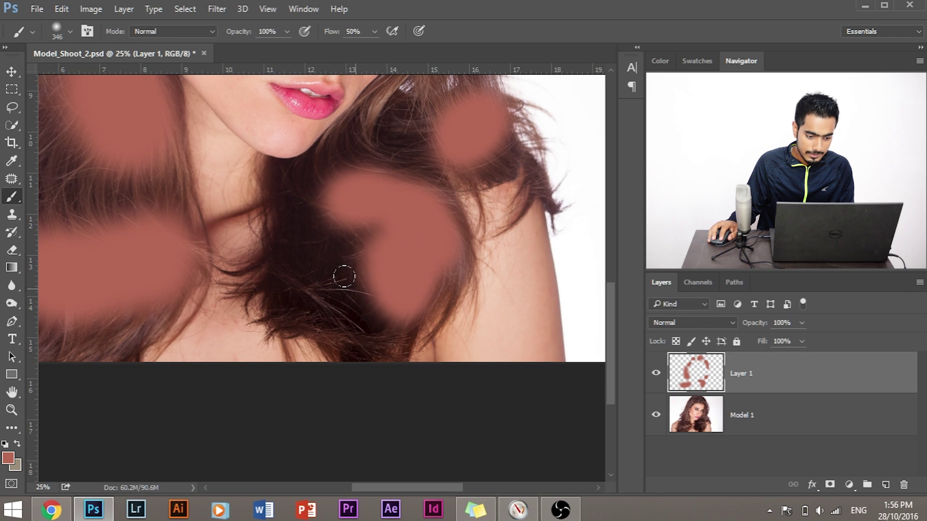
pyautogui.moveTo(344, 277)
pyautogui.mouseDown()
pyautogui.moveTo(300, 278)
pyautogui.moveTo(315, 293)
pyautogui.moveTo(393, 282)
pyautogui.moveTo(418, 308)
pyautogui.moveTo(397, 337)
pyautogui.mouseUp()
# Add thin strokes along the hair beside the face toward the jaw, then zoom out to check.
pyautogui.scroll(3, 381, 335)
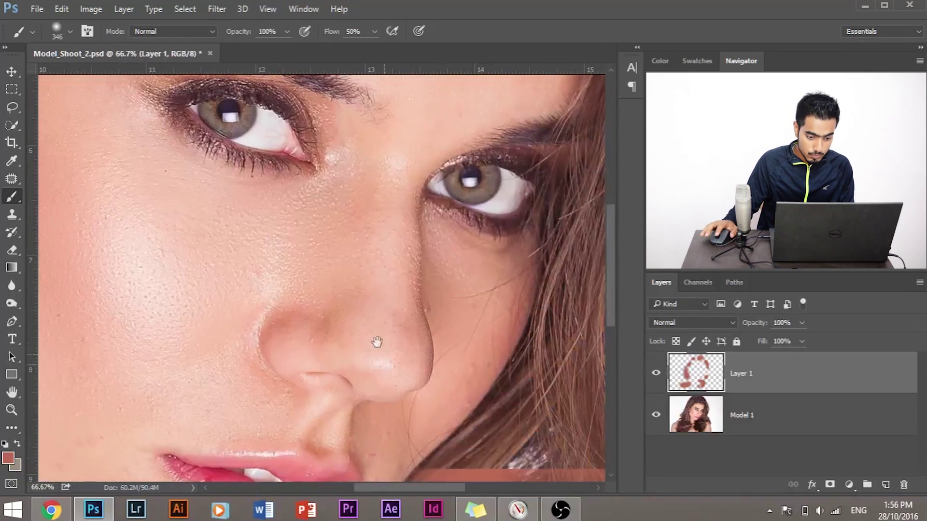
pyautogui.moveTo(377, 341); pyautogui.dragTo(212, 204)
pyautogui.moveTo(407, 312)
pyautogui.mouseDown()
pyautogui.moveTo(347, 299)
pyautogui.moveTo(354, 299)
pyautogui.mouseUp()
pyautogui.moveTo(391, 200)
pyautogui.mouseDown()
pyautogui.moveTo(337, 281)
pyautogui.moveTo(318, 290)
pyautogui.moveTo(325, 297)
pyautogui.moveTo(311, 307)
pyautogui.moveTo(298, 362)
pyautogui.moveTo(299, 299)
pyautogui.moveTo(361, 244)
pyautogui.moveTo(431, 141)
pyautogui.moveTo(397, 202)
pyautogui.moveTo(277, 316)
pyautogui.moveTo(262, 346)
pyautogui.moveTo(278, 351)
pyautogui.moveTo(274, 368)
pyautogui.moveTo(261, 411)
pyautogui.mouseUp()
pyautogui.moveTo(317, 302); pyautogui.dragTo(365, 260)
pyautogui.scroll(5, 386, 285)
pyautogui.hotkey('ctrl', '-')
pyautogui.hotkey('ctrl', '-')
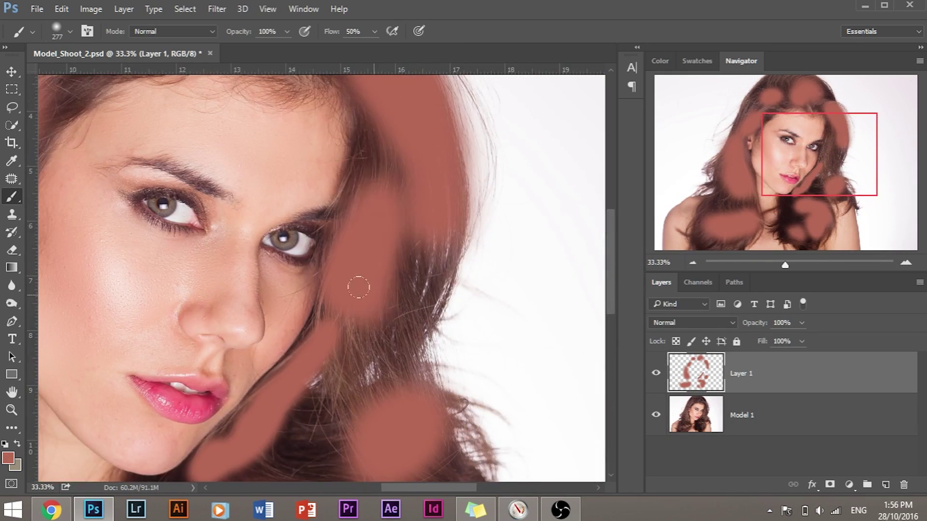
pyautogui.scroll(-5, 338, 366)
pyautogui.scroll(8, 309, 386)
pyautogui.hotkey('ctrl', '-')
pyautogui.hotkey('ctrl', '-')
pyautogui.hotkey('ctrl', '-')
pyautogui.hotkey('ctrl', '-')
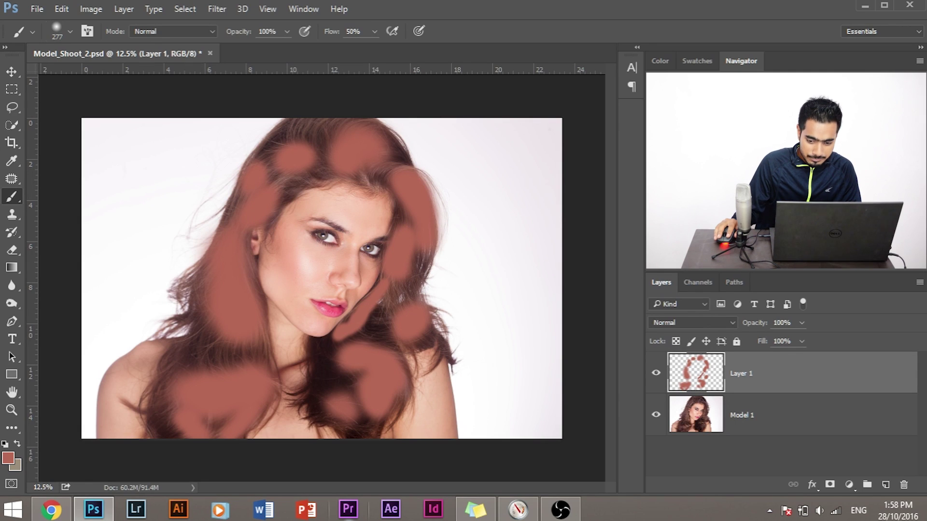
# Set Layer 1 to Screen blending and apply a Gaussian Blur with radius 10.
pyautogui.click(711, 323)
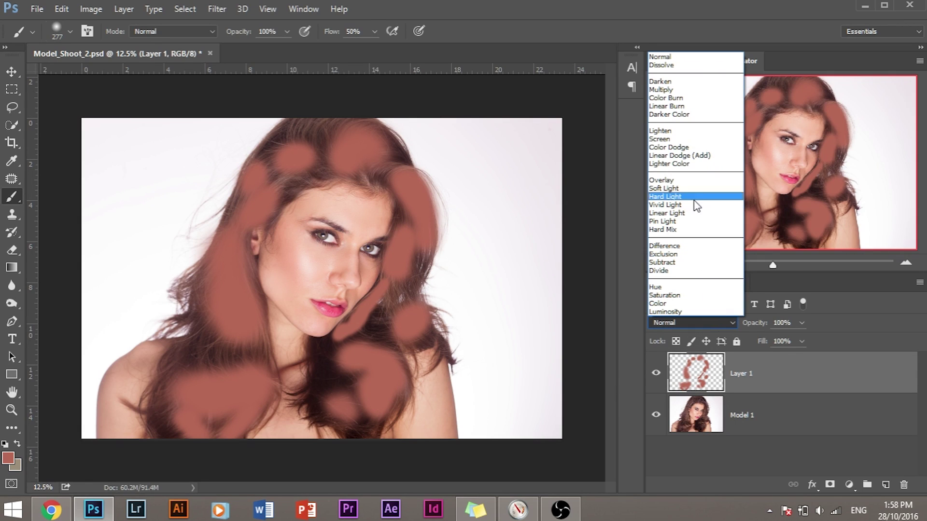
pyautogui.click(699, 140)
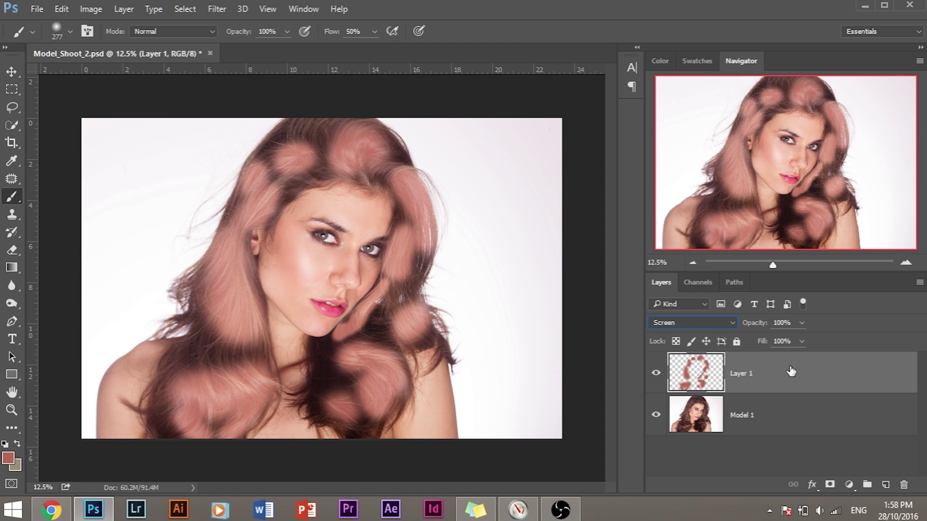
pyautogui.click(217, 9)
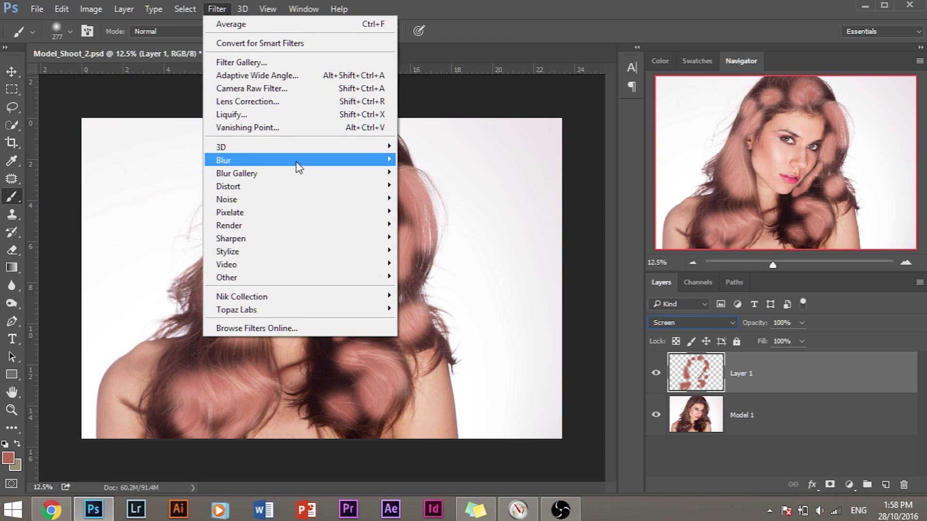
pyautogui.moveTo(300, 161)
pyautogui.click(448, 216)
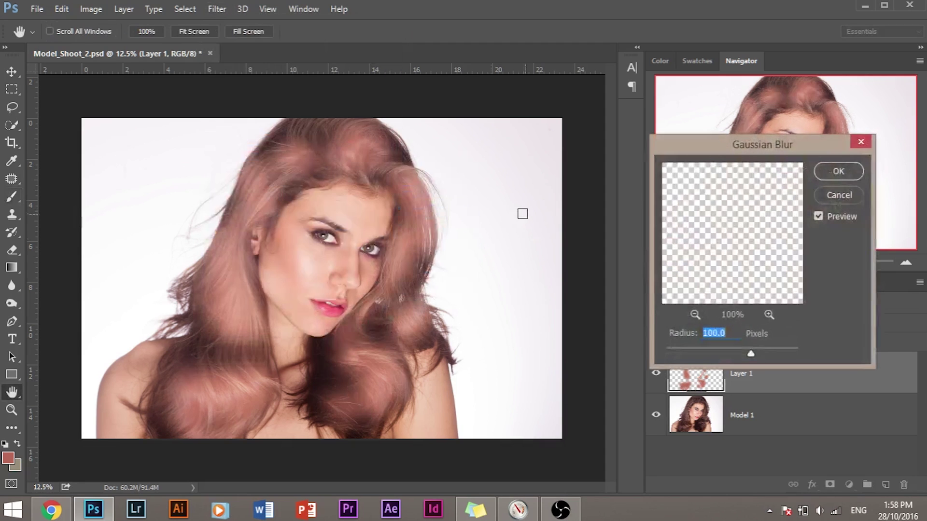
pyautogui.moveTo(720, 350); pyautogui.dragTo(739, 350)
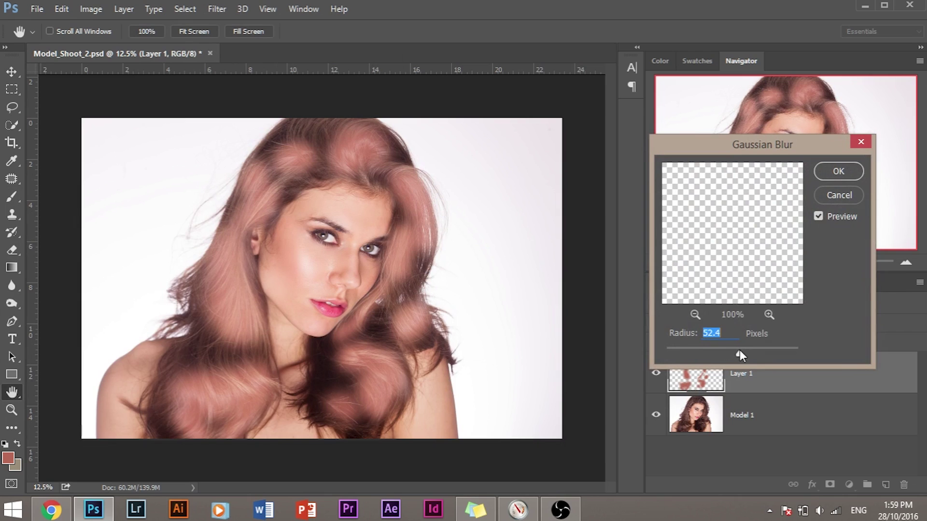
pyautogui.click(755, 352)
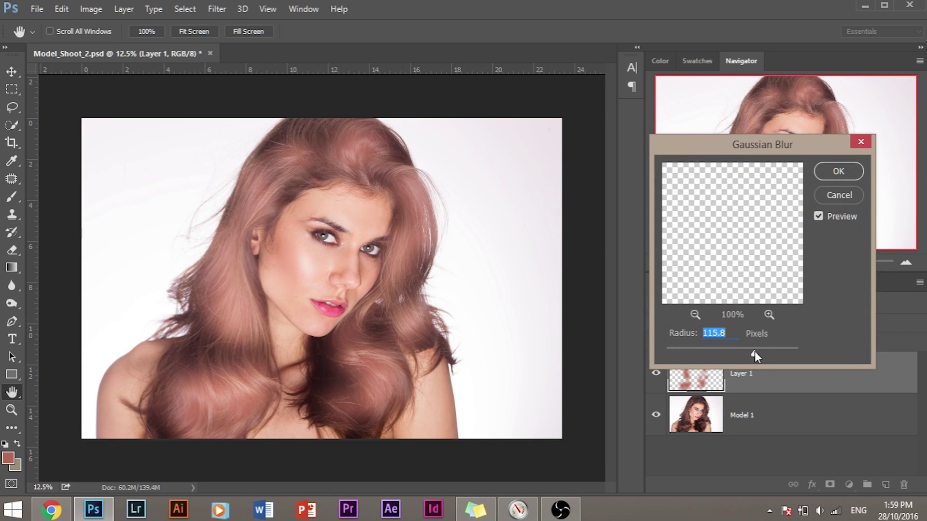
pyautogui.write('100')
pyautogui.click(838, 172)
pyautogui.press('b')
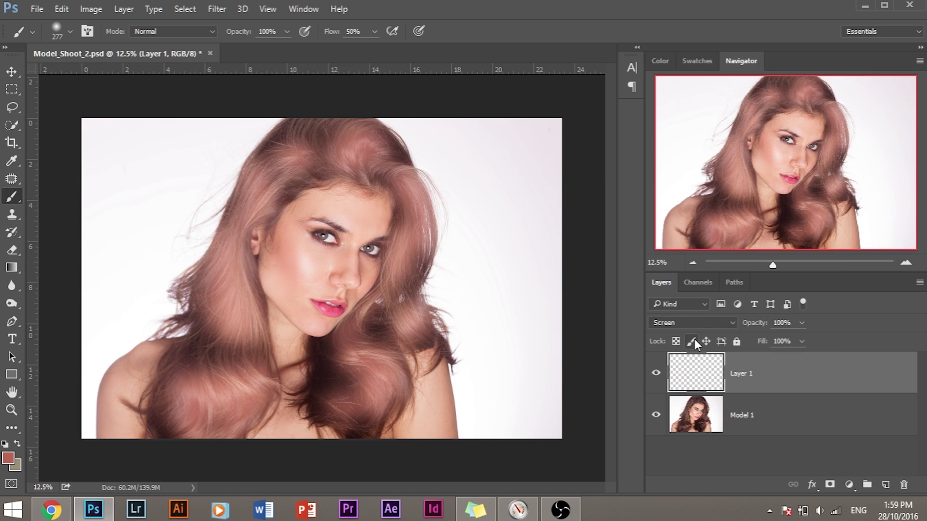
# In Layer 1's Blend If, split the Underlying Layer black slider to about 52/155.
pyautogui.rightClick(759, 375)
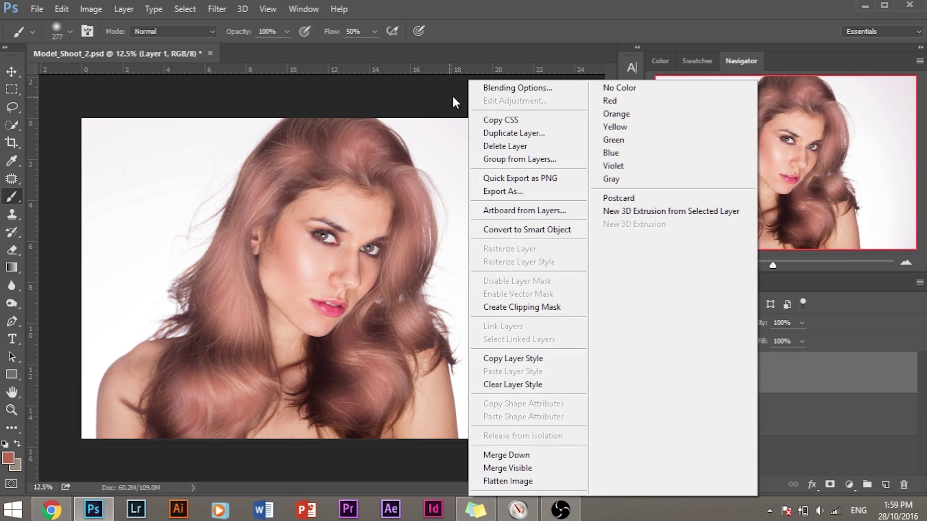
pyautogui.click(506, 89)
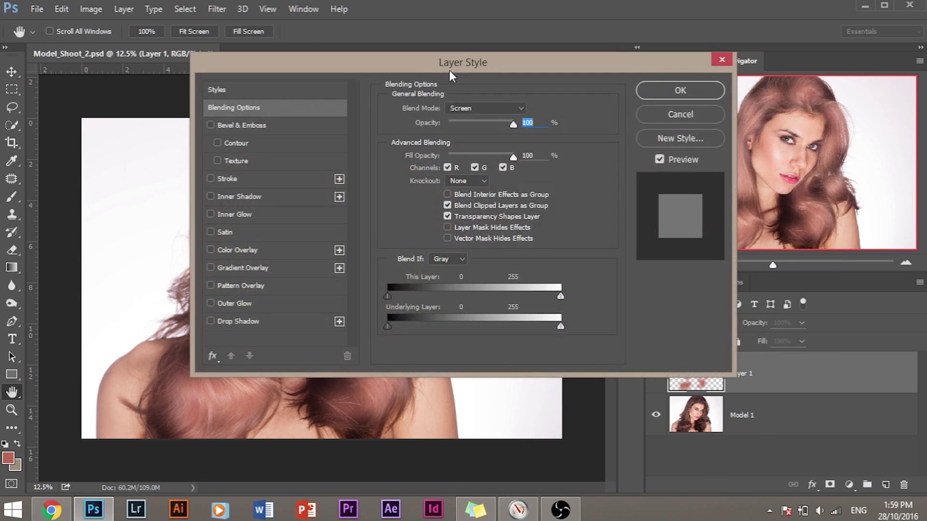
pyautogui.moveTo(449, 71); pyautogui.dragTo(754, 111)
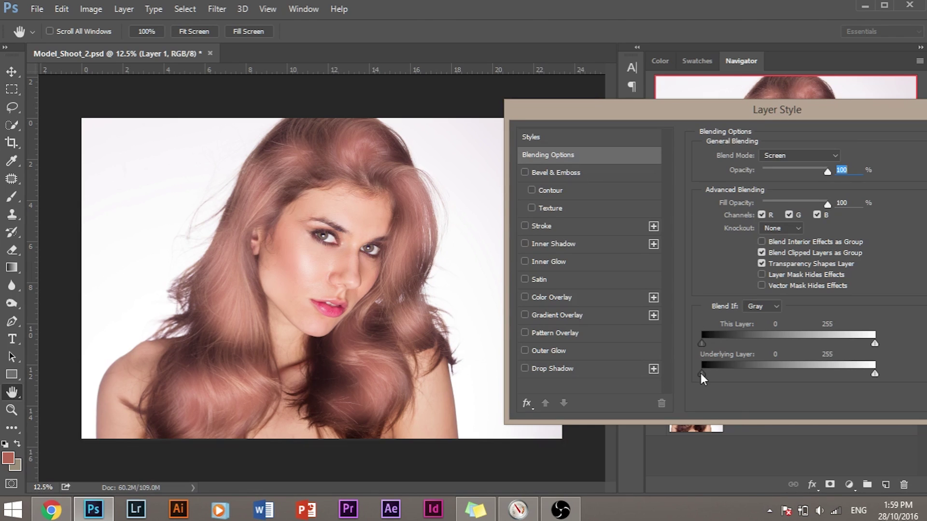
pyautogui.moveTo(702, 375); pyautogui.dragTo(732, 381)
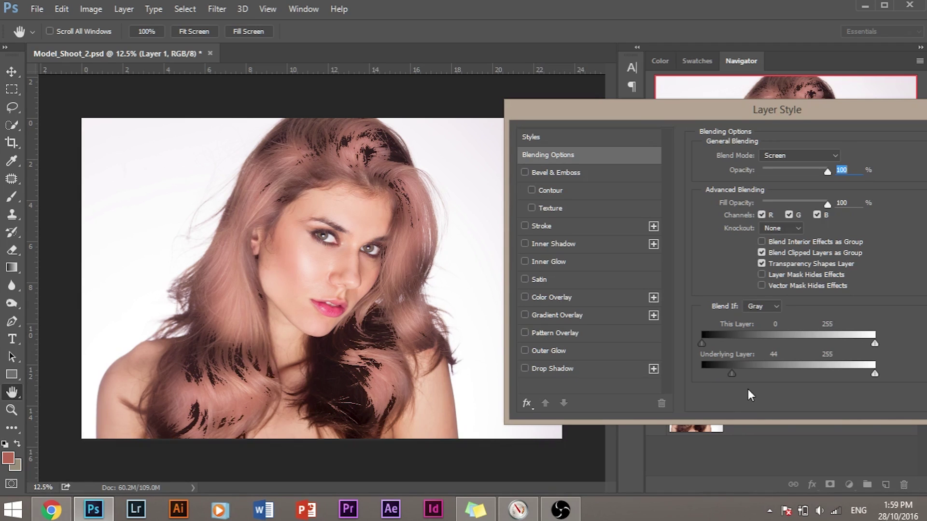
pyautogui.moveTo(733, 375)
pyautogui.mouseDown()
pyautogui.moveTo(758, 372)
pyautogui.moveTo(726, 375)
pyautogui.moveTo(741, 372)
pyautogui.mouseUp()
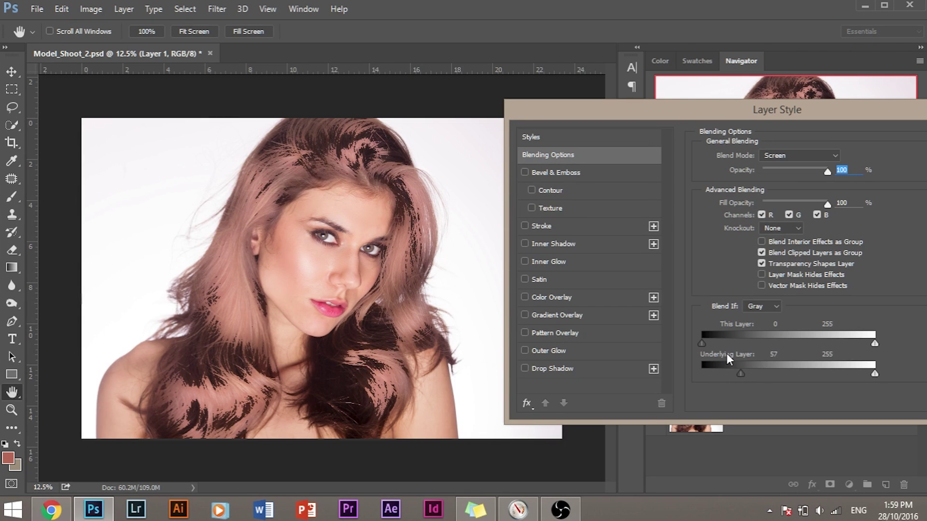
pyautogui.moveTo(741, 371)
pyautogui.mouseDown()
pyautogui.moveTo(749, 371)
pyautogui.moveTo(734, 378)
pyautogui.mouseUp()
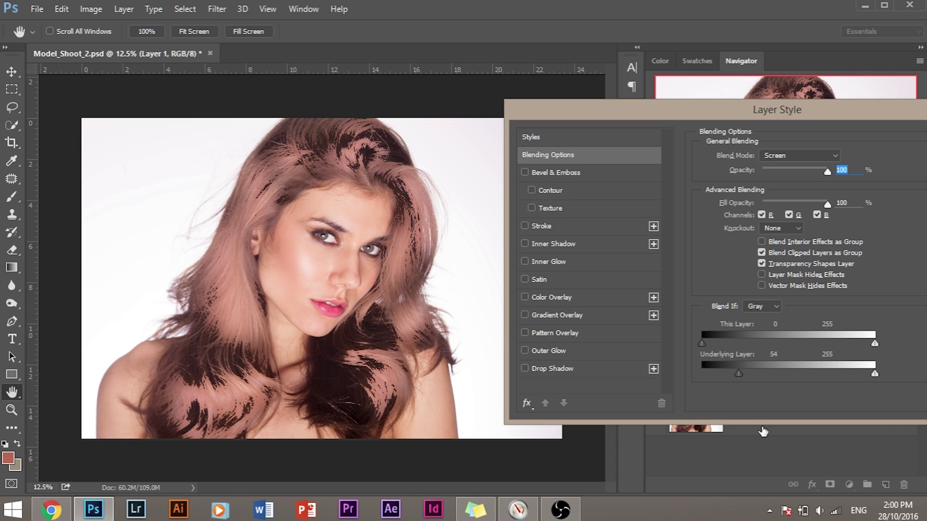
pyautogui.moveTo(737, 377); pyautogui.dragTo(738, 384)
pyautogui.moveTo(740, 376); pyautogui.dragTo(812, 377)
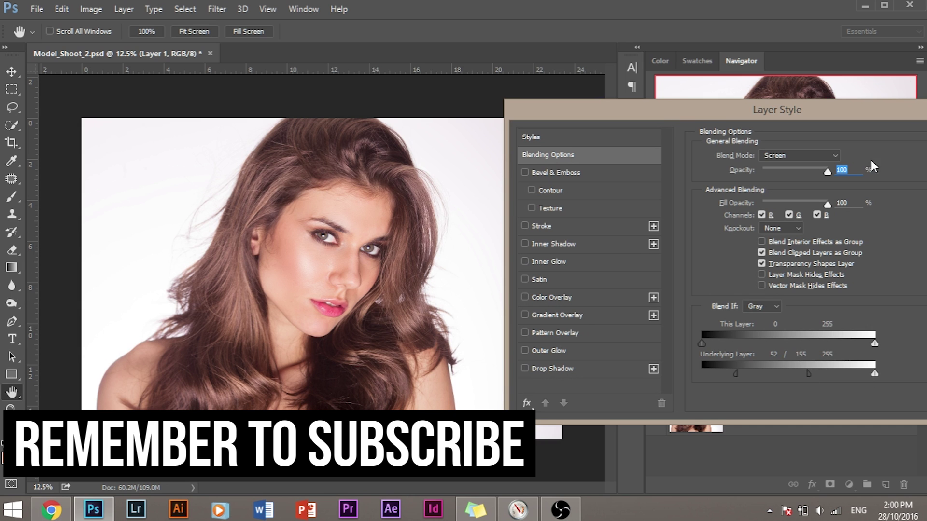
pyautogui.moveTo(820, 109); pyautogui.dragTo(702, 109)
pyautogui.click(896, 140)
pyautogui.press('b')
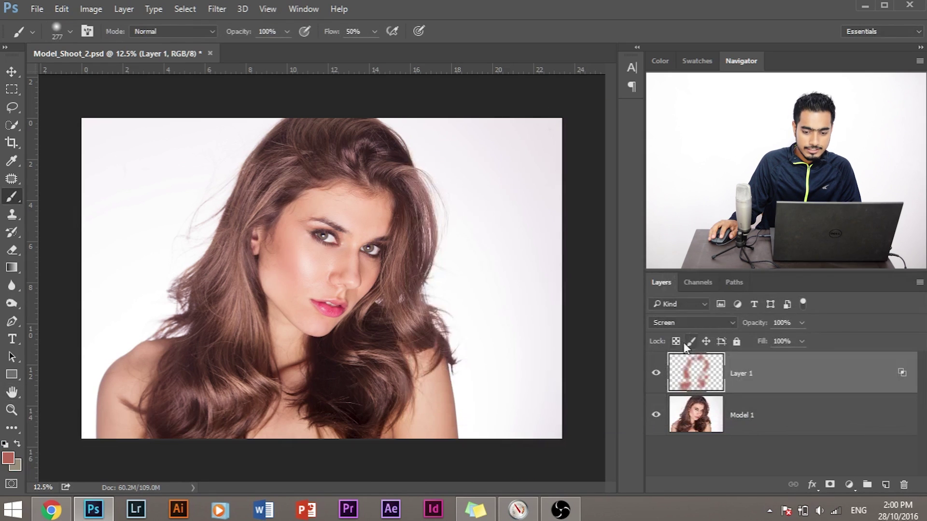
# Compare Layer 1 hidden and shown, then set its opacity to 90%.
pyautogui.click(655, 374)
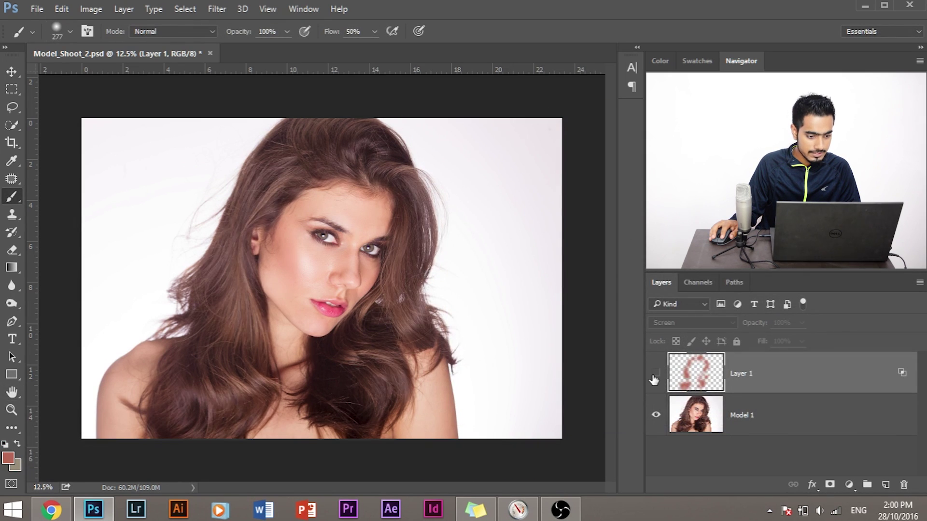
pyautogui.click(655, 376)
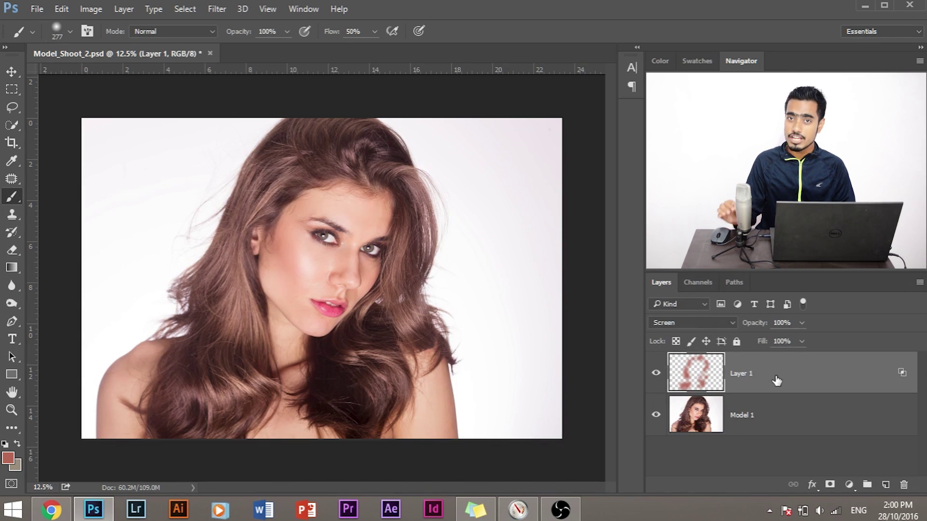
pyautogui.click(802, 323)
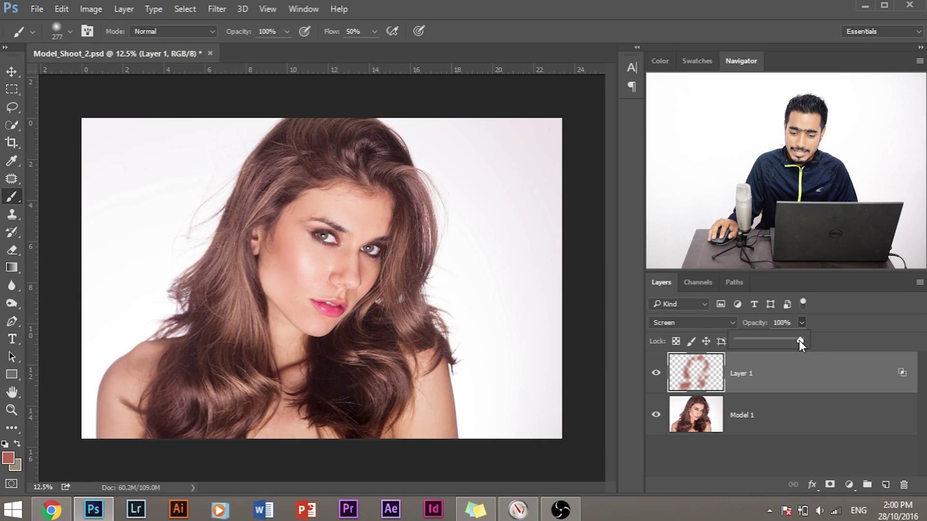
pyautogui.moveTo(799, 341)
pyautogui.mouseDown()
pyautogui.moveTo(771, 338)
pyautogui.moveTo(795, 339)
pyautogui.mouseUp()
pyautogui.click(782, 322)
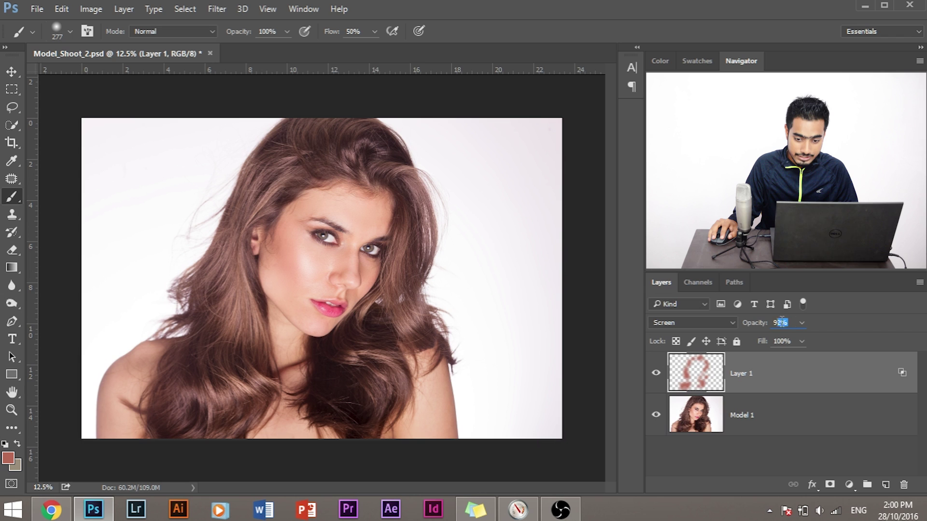
pyautogui.write('9')
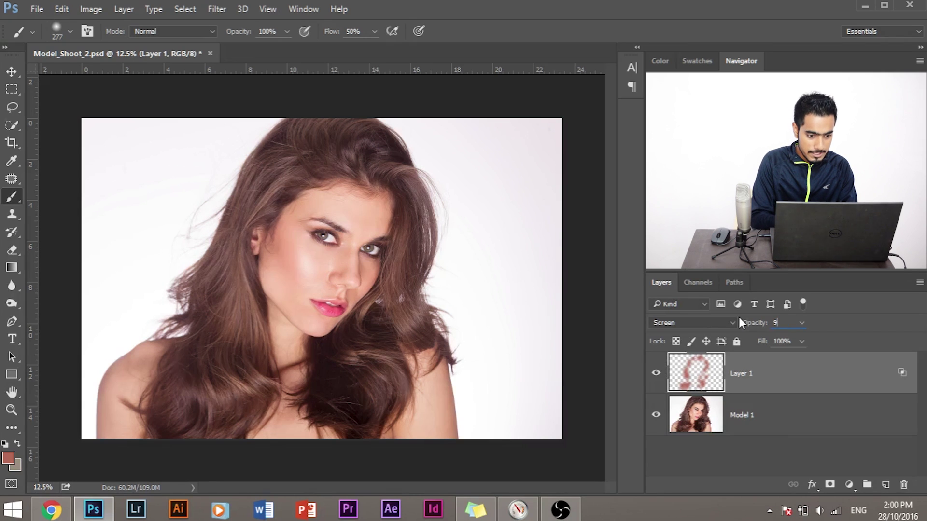
pyautogui.write('5')
pyautogui.press('Return')
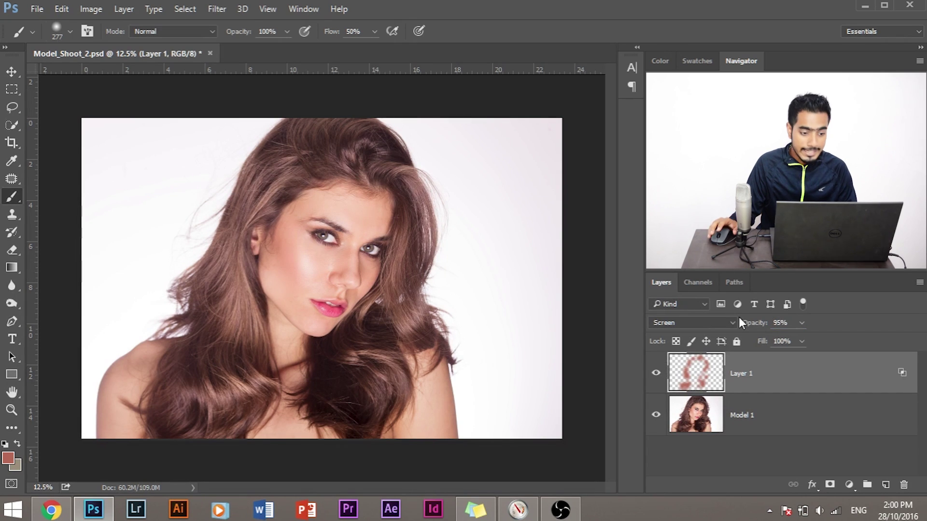
pyautogui.click(792, 322)
pyautogui.write('90')
pyautogui.press('Return')
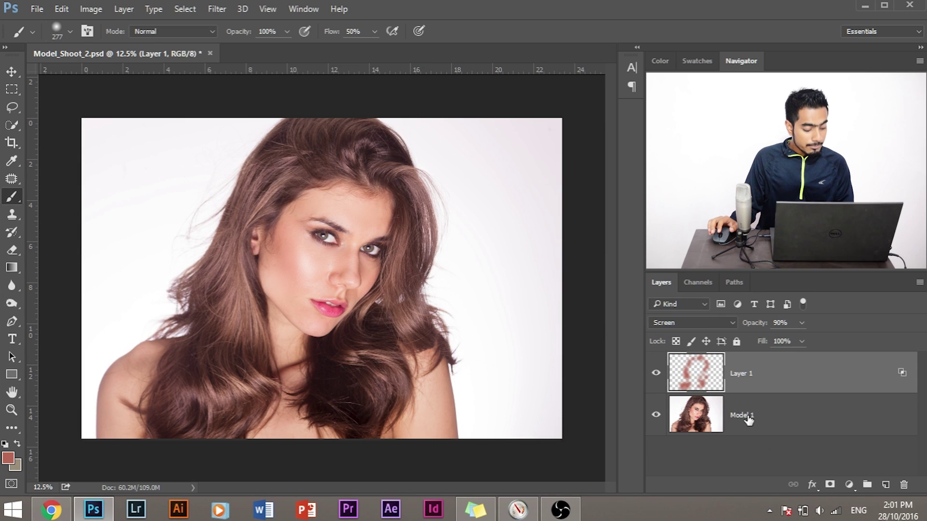
# Stamp visible layers into Layer 2 and apply Camera Raw with Clarity +20 and Vibrance 40.
pyautogui.press('alt')
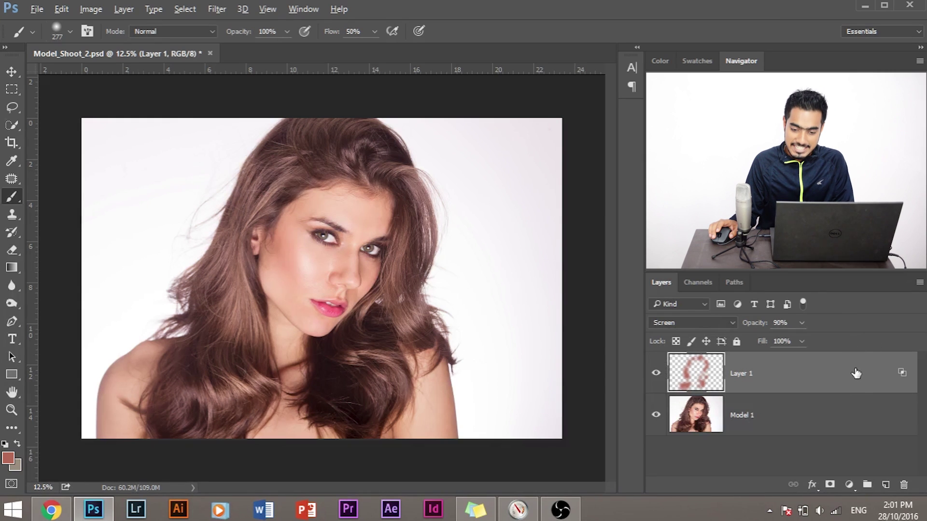
pyautogui.hotkey('ctrl', 'shift', 'alt', 'e')
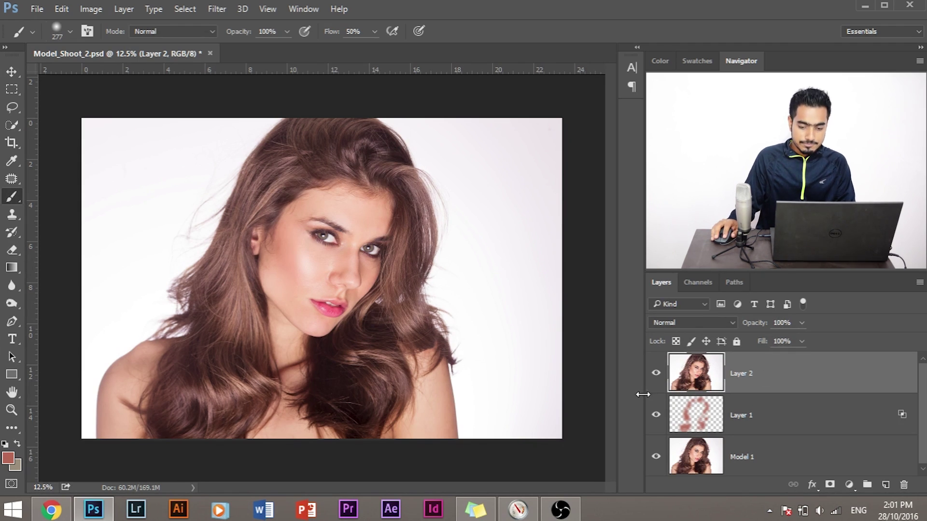
pyautogui.click(216, 9)
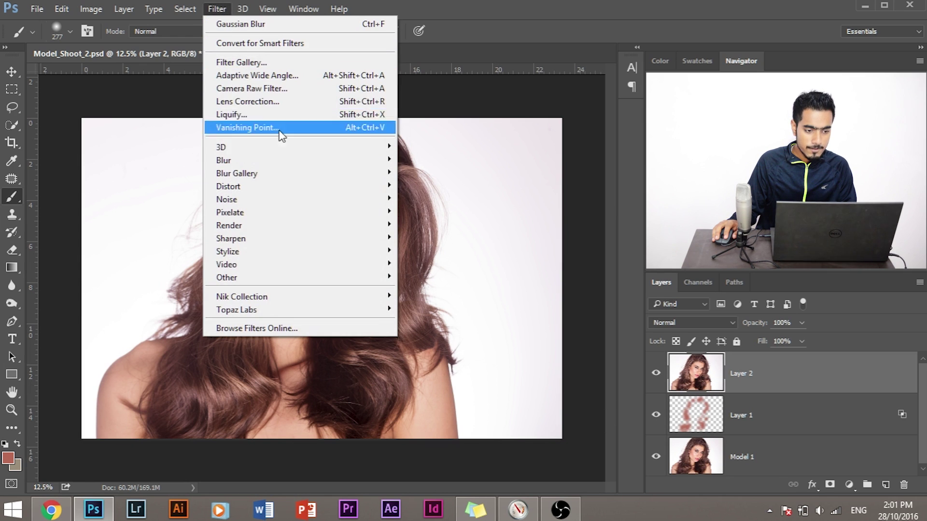
pyautogui.click(289, 94)
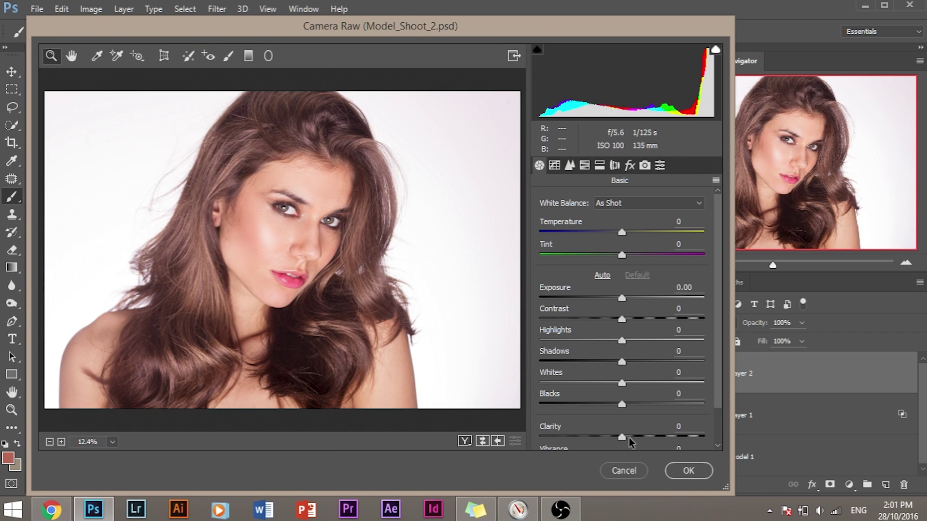
pyautogui.moveTo(623, 438); pyautogui.dragTo(641, 441)
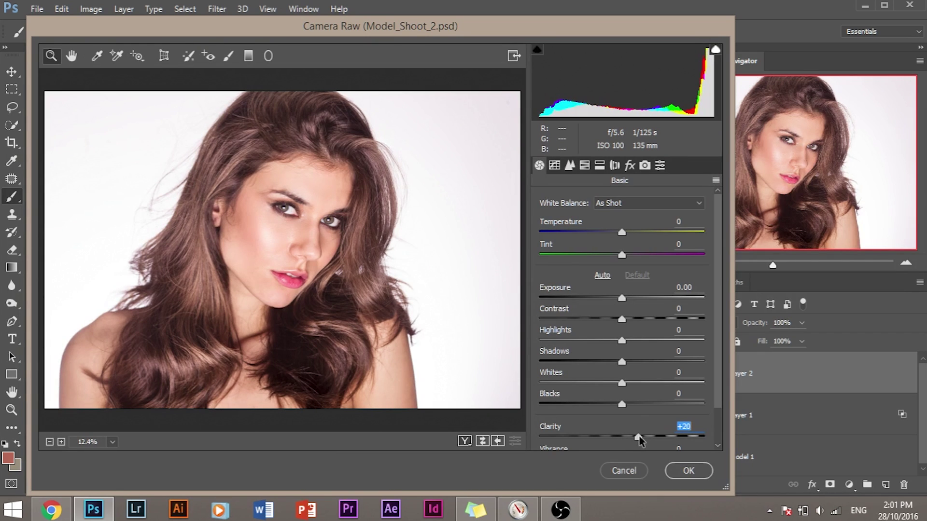
pyautogui.moveTo(415, 32); pyautogui.dragTo(448, 14)
pyautogui.scroll(-2, 657, 383)
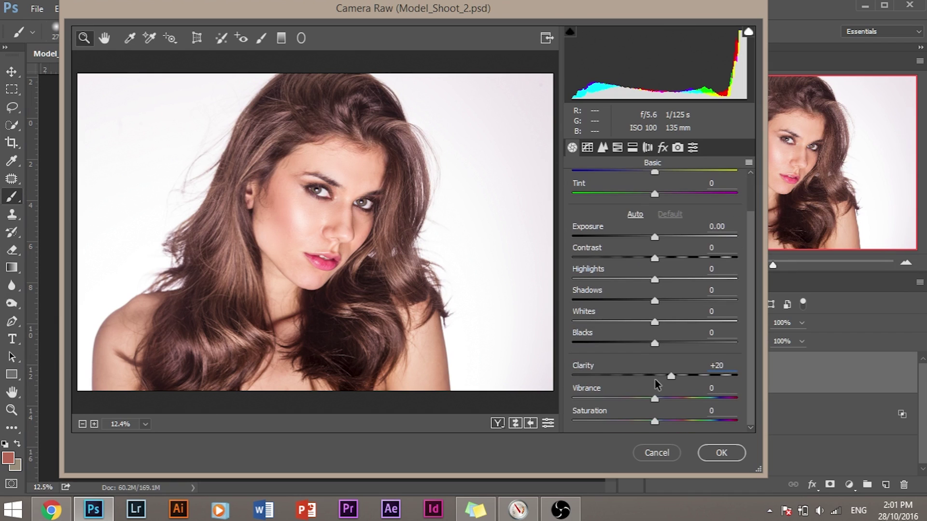
pyautogui.moveTo(654, 401); pyautogui.dragTo(701, 403)
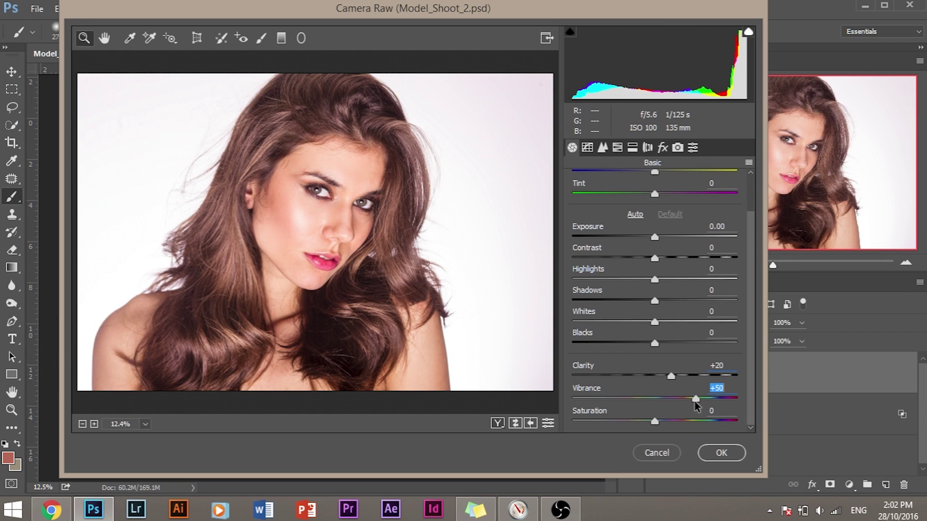
pyautogui.write('40')
pyautogui.click(721, 453)
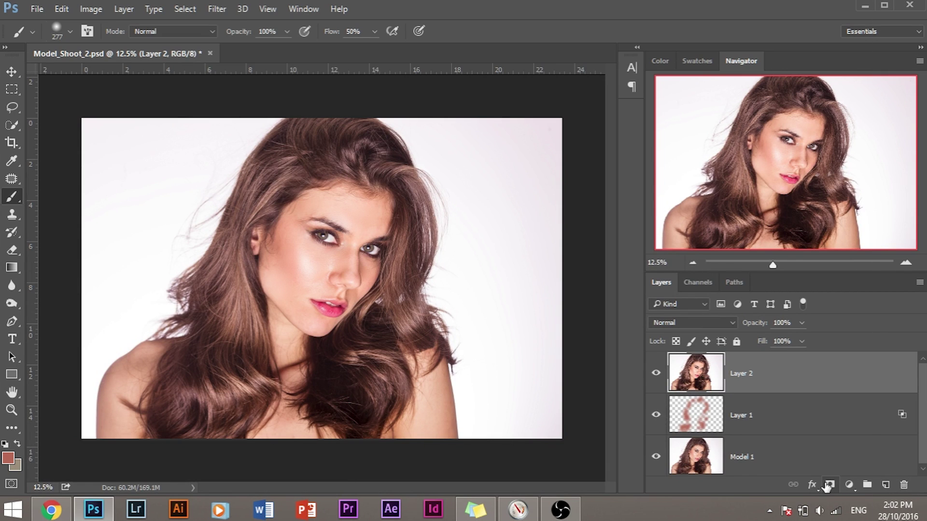
# Give Layer 2 a black layer mask and set the brush to 517 px at 100% flow.
pyautogui.keyDown('alt'); pyautogui.click(829, 485); pyautogui.keyUp('alt')
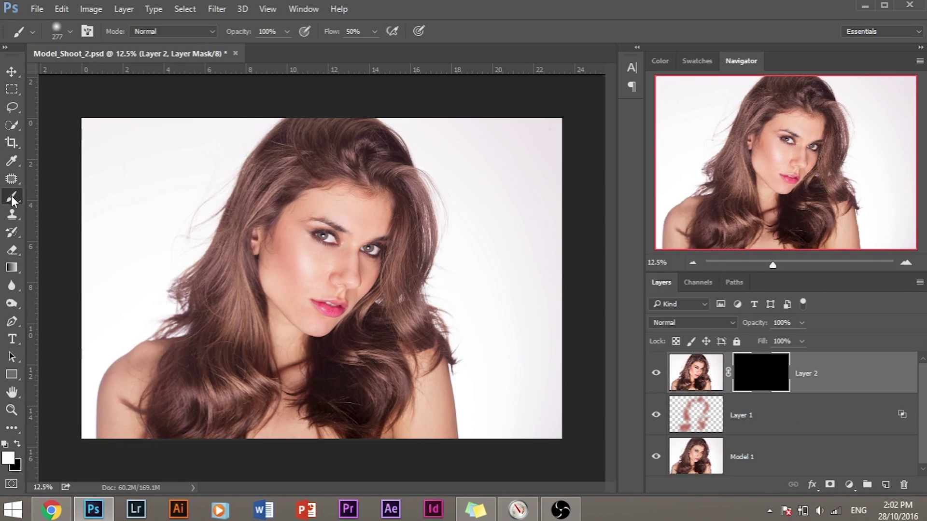
pyautogui.keyDown('alt'); pyautogui.rightClick(208, 372); pyautogui.keyUp('alt')
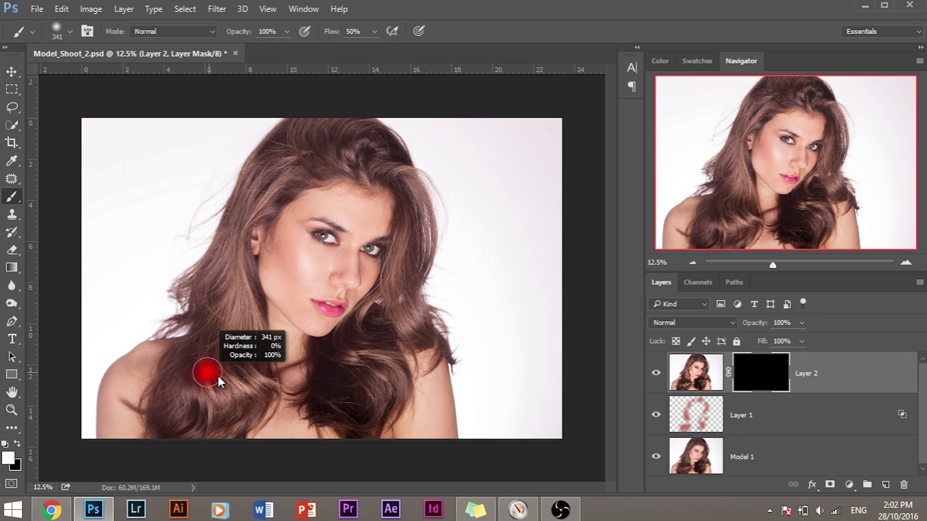
pyautogui.moveTo(218, 382); pyautogui.dragTo(193, 341)
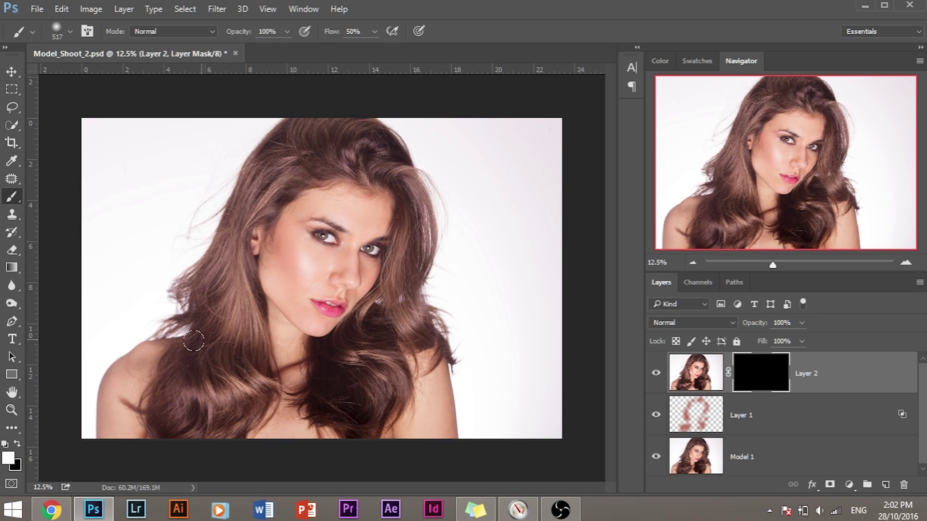
pyautogui.click(374, 32)
pyautogui.click(220, 249)
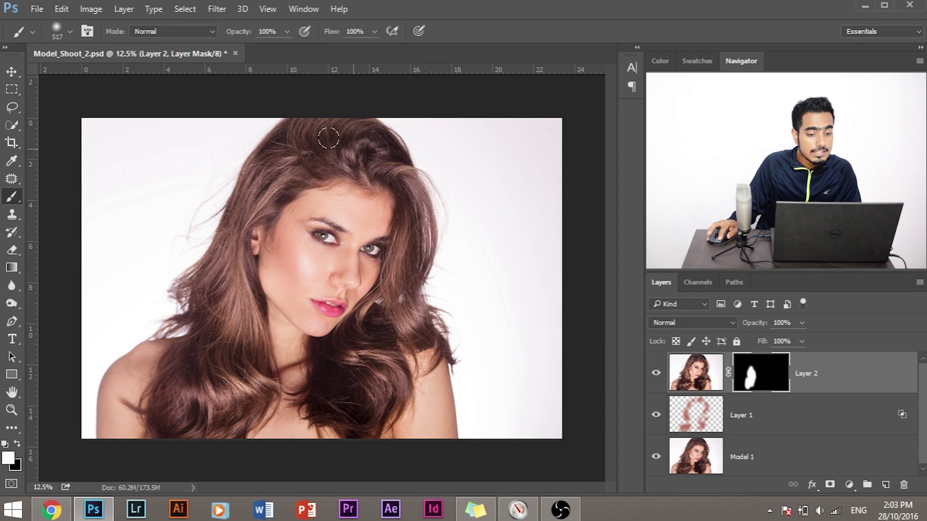
# Paint white over the hair to reveal the boost, toggling Layer 2 to compare.
pyautogui.moveTo(246, 218)
pyautogui.mouseDown()
pyautogui.moveTo(190, 289)
pyautogui.moveTo(170, 399)
pyautogui.mouseUp()
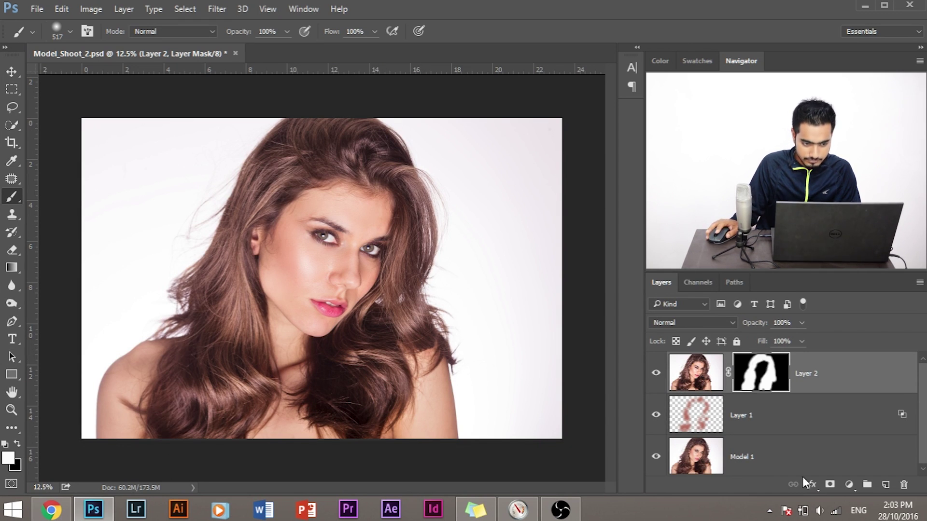
pyautogui.click(657, 375)
pyautogui.click(655, 374)
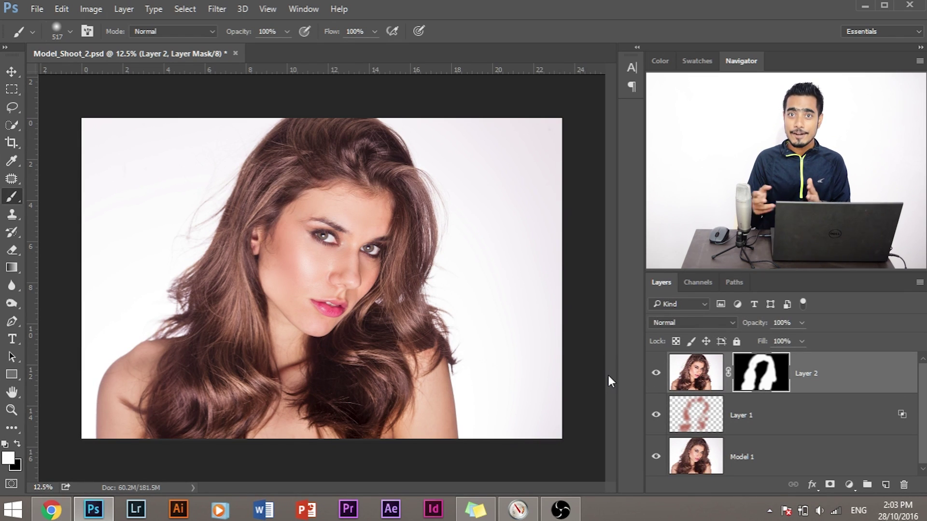
pyautogui.scroll(-1, 821, 404)
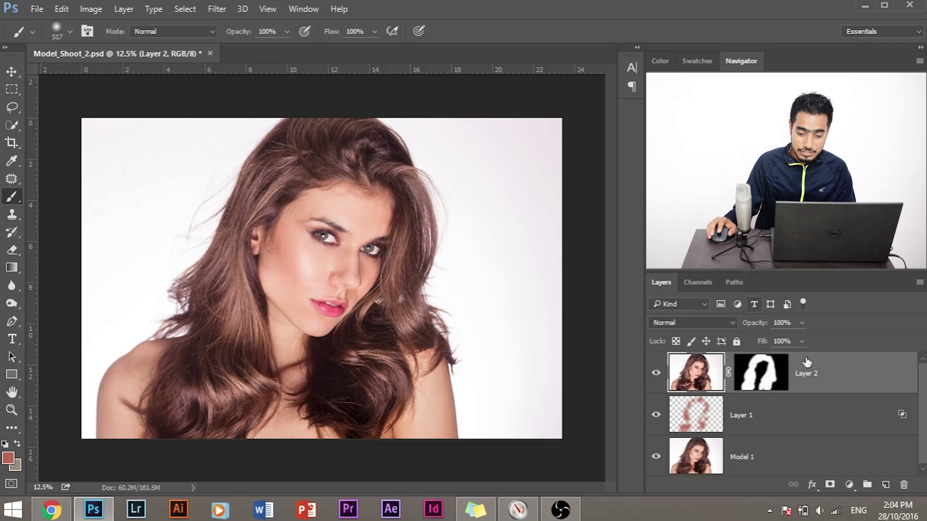
# Group Layer 1 and Layer 2 with Ctrl+G, then hide Group 1 to view the original.
pyautogui.moveTo(766, 384)
pyautogui.mouseDown()
pyautogui.moveTo(781, 411)
pyautogui.moveTo(771, 389)
pyautogui.mouseUp()
pyautogui.hotkey('ctrl', 'g')
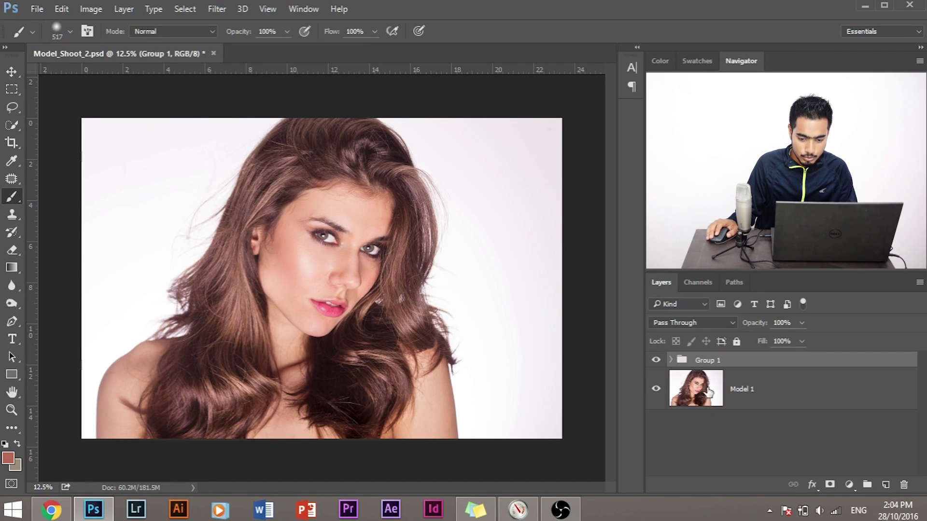
pyautogui.click(656, 361)
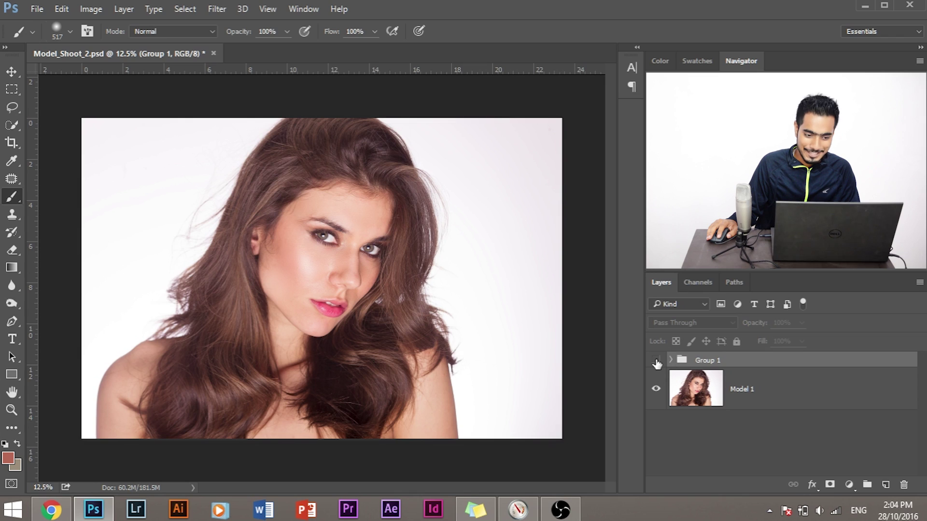